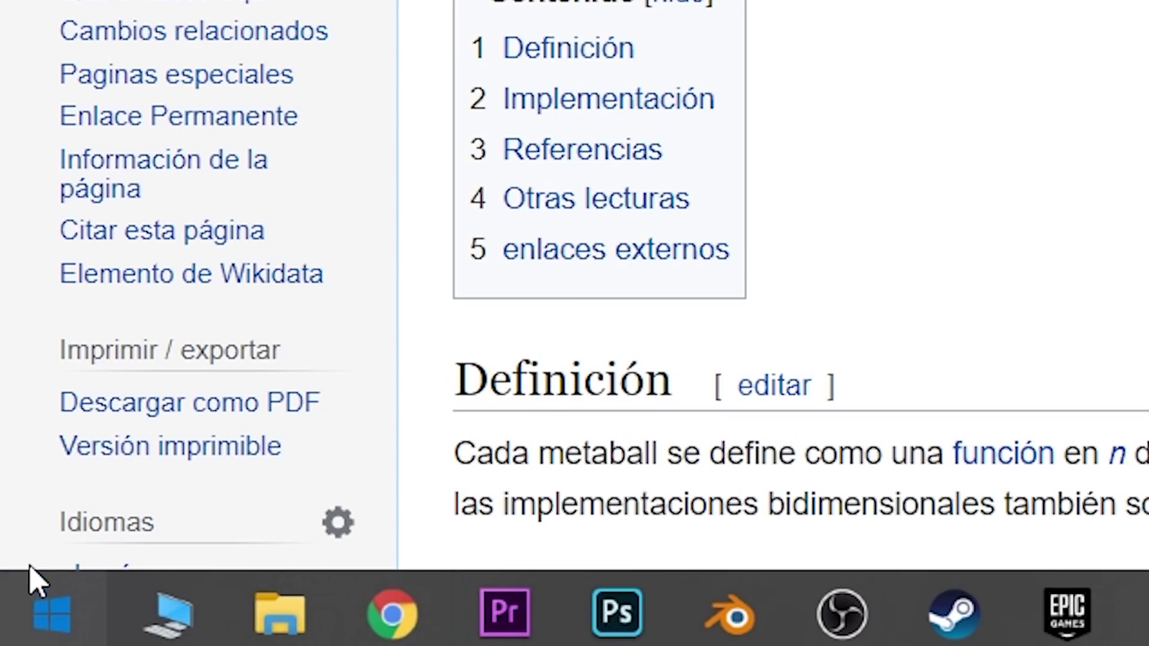
# Switch to Blender and add a Ball metaball to the empty scene
pyautogui.click(46, 614)
pyautogui.click(52, 518)
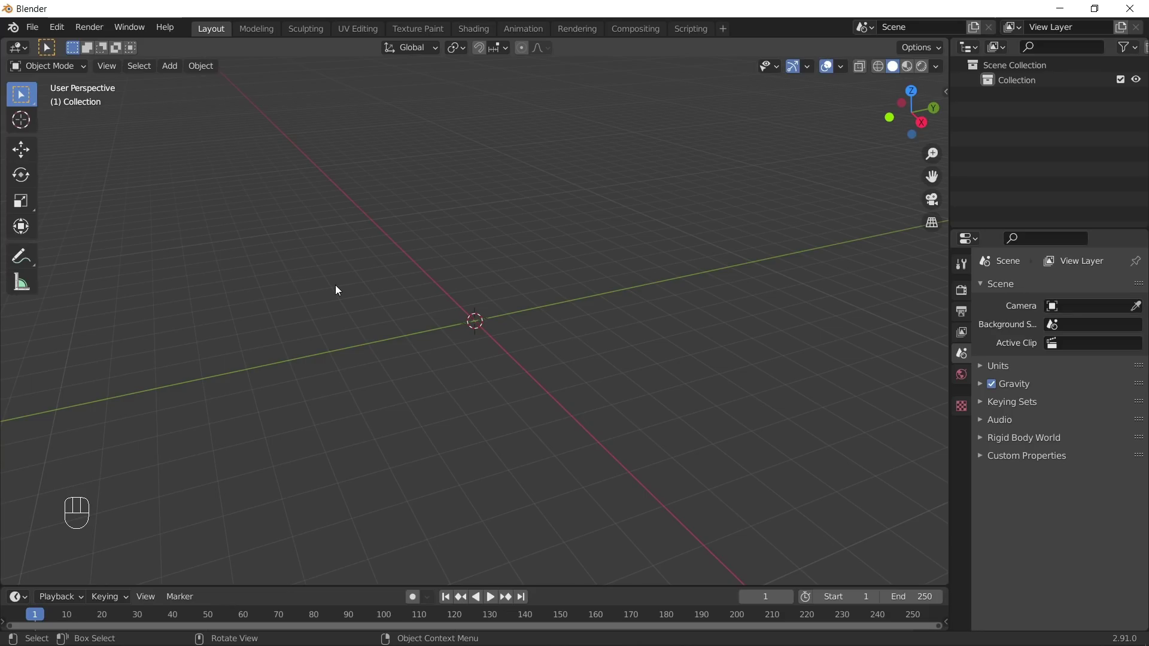
pyautogui.hotkey('shift', 'a')
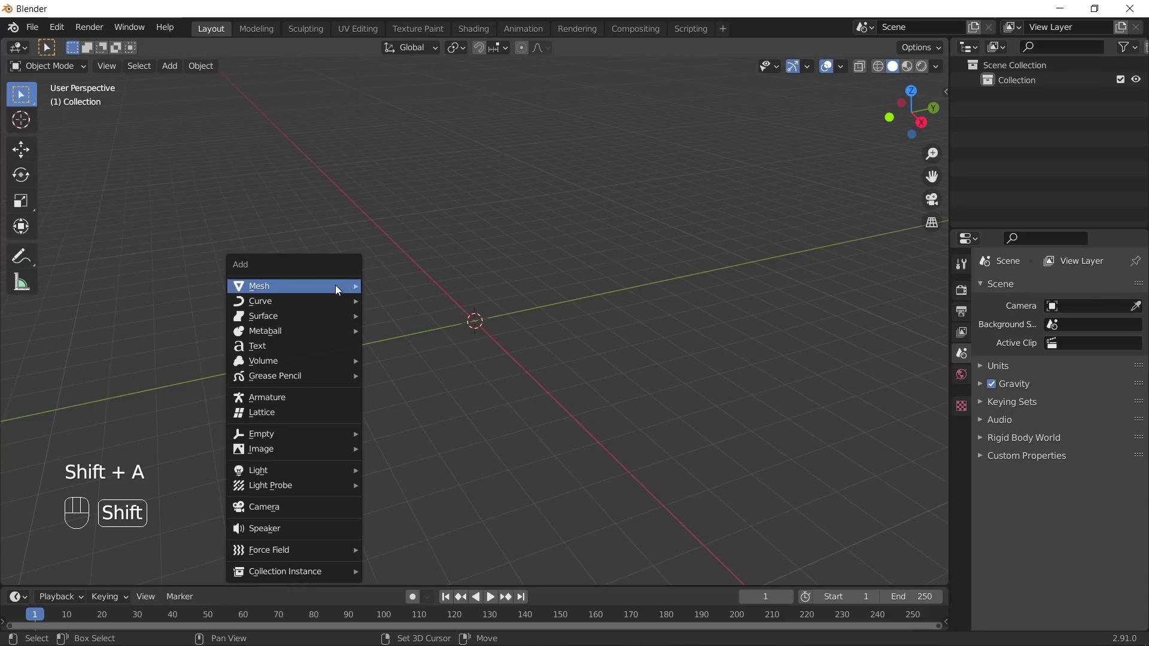
pyautogui.moveTo(303, 303)
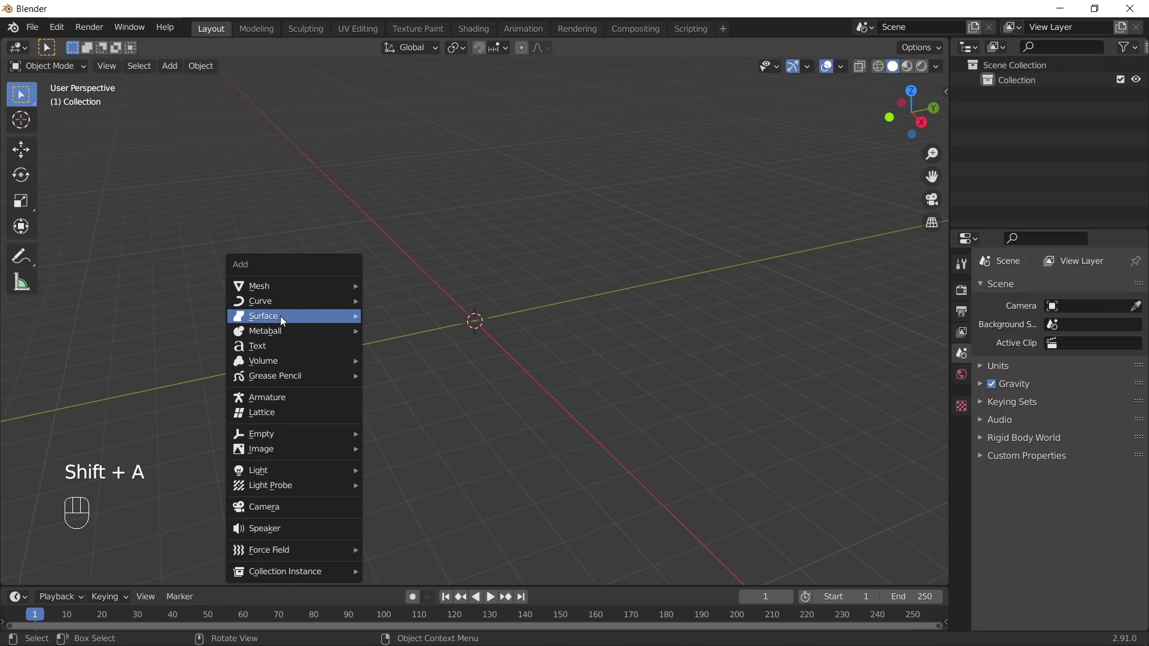
pyautogui.moveTo(277, 336)
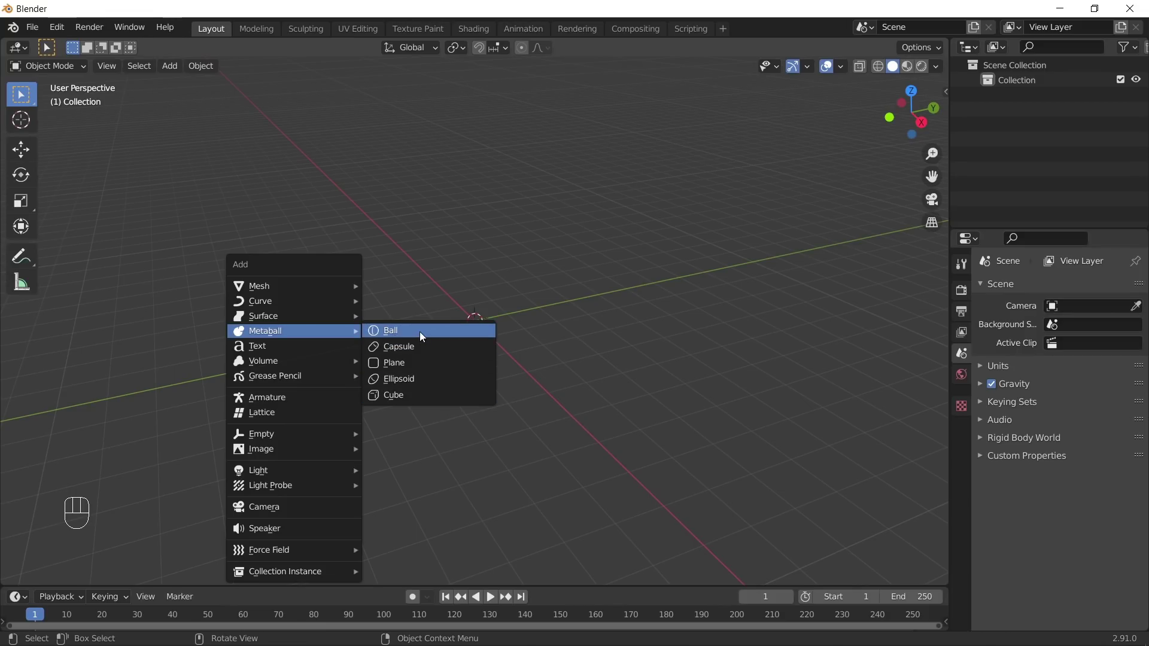
pyautogui.click(598, 208)
pyautogui.moveTo(529, 398); pyautogui.dragTo(515, 331, button='middle')
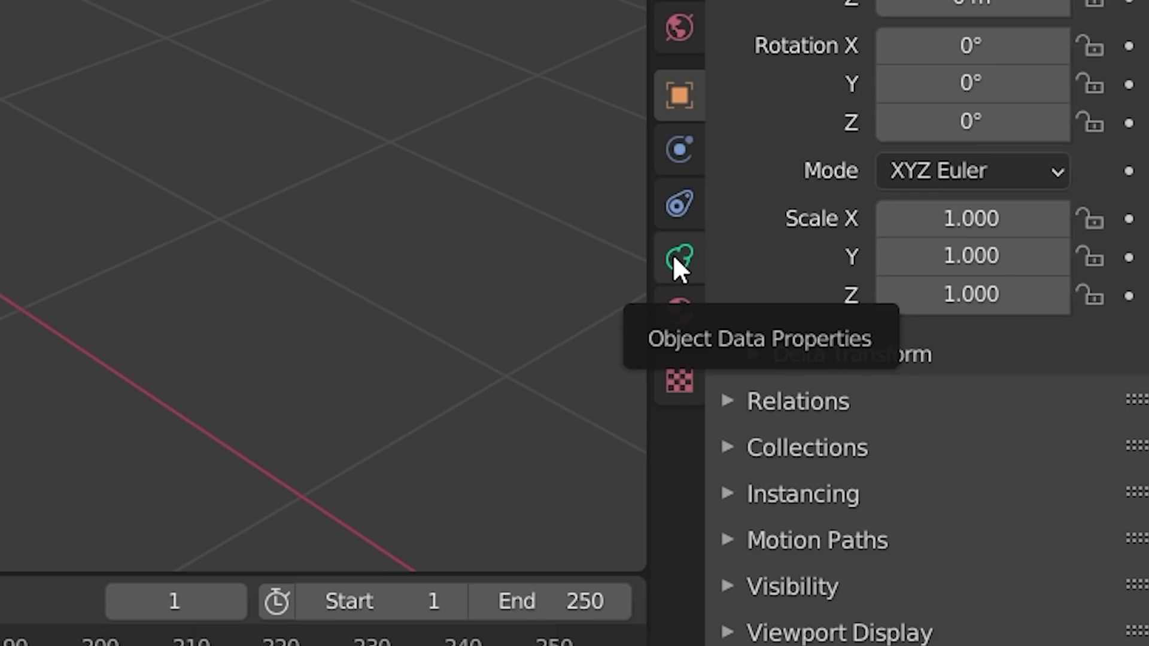
# Set the metaball's viewport resolution to 0.1 m in its object data properties
pyautogui.click(677, 259)
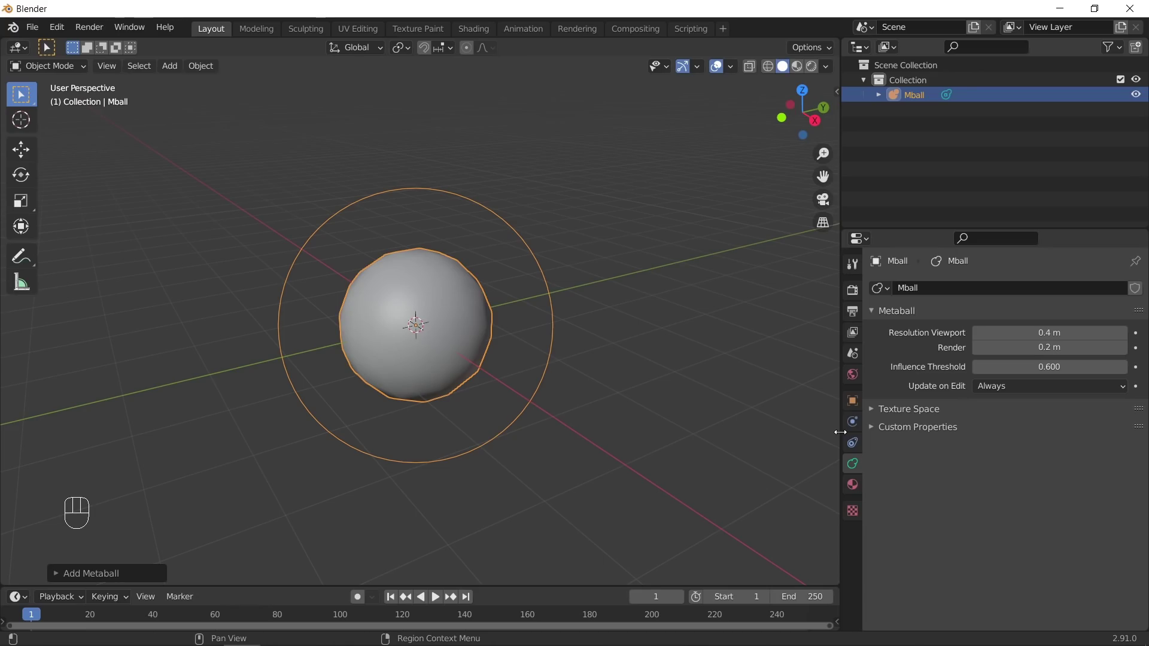
pyautogui.click(1046, 332)
pyautogui.click(999, 332)
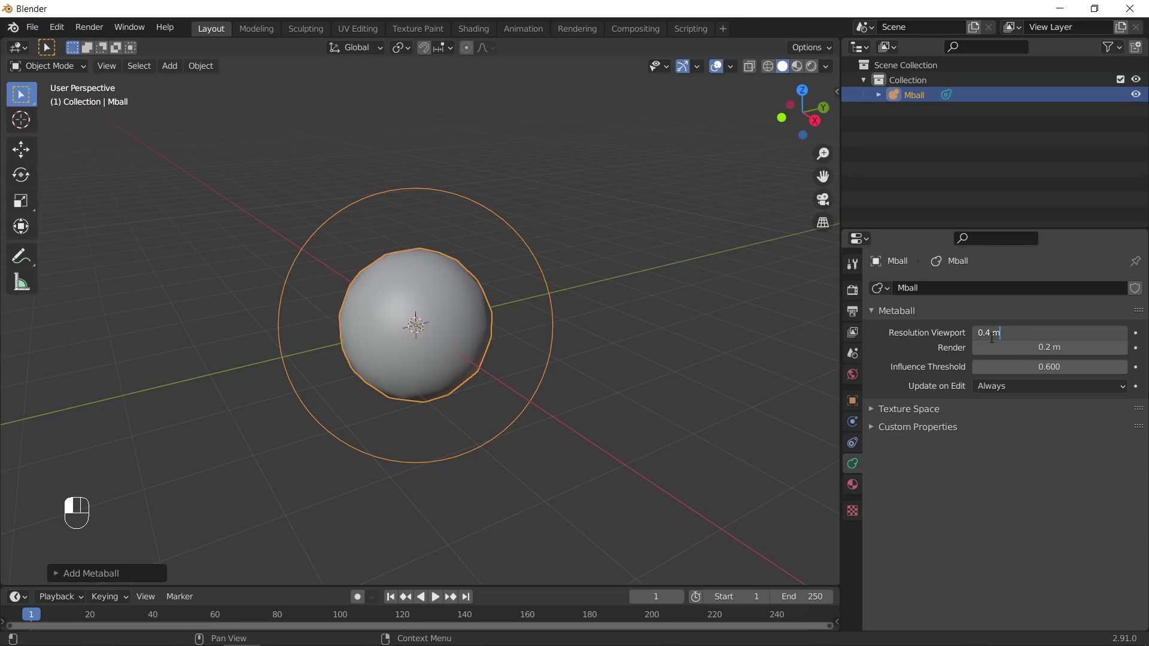
pyautogui.click(990, 342)
pyautogui.click(1017, 333)
pyautogui.press('Right')
pyautogui.press('Left')
pyautogui.press('Left')
pyautogui.write('1')
pyautogui.press('Return')
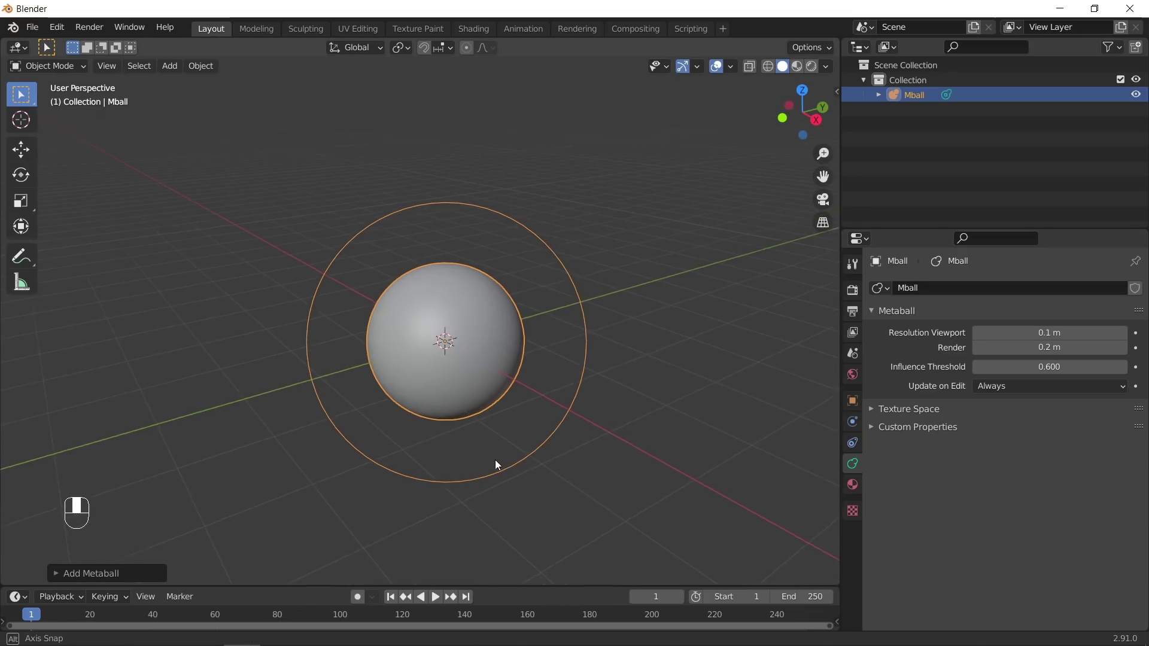
pyautogui.moveTo(494, 460)
pyautogui.keyDown('shift'); pyautogui.mouseDown(button='middle')
pyautogui.moveTo(483, 442)
pyautogui.moveTo(492, 476)
pyautogui.mouseUp(button='middle'); pyautogui.keyUp('shift')
pyautogui.scroll(-1, 524, 464)
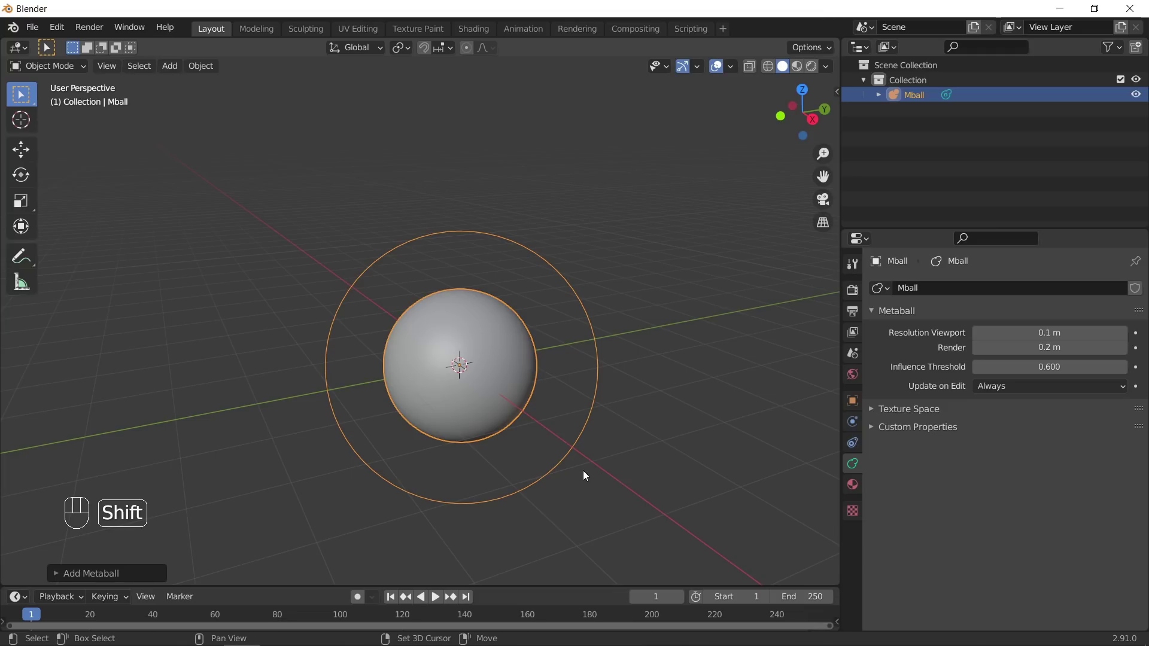
# Duplicate the metaball three times, placing each copy close enough to merge with the previous one in a chain
pyautogui.hotkey('shift', 'd')
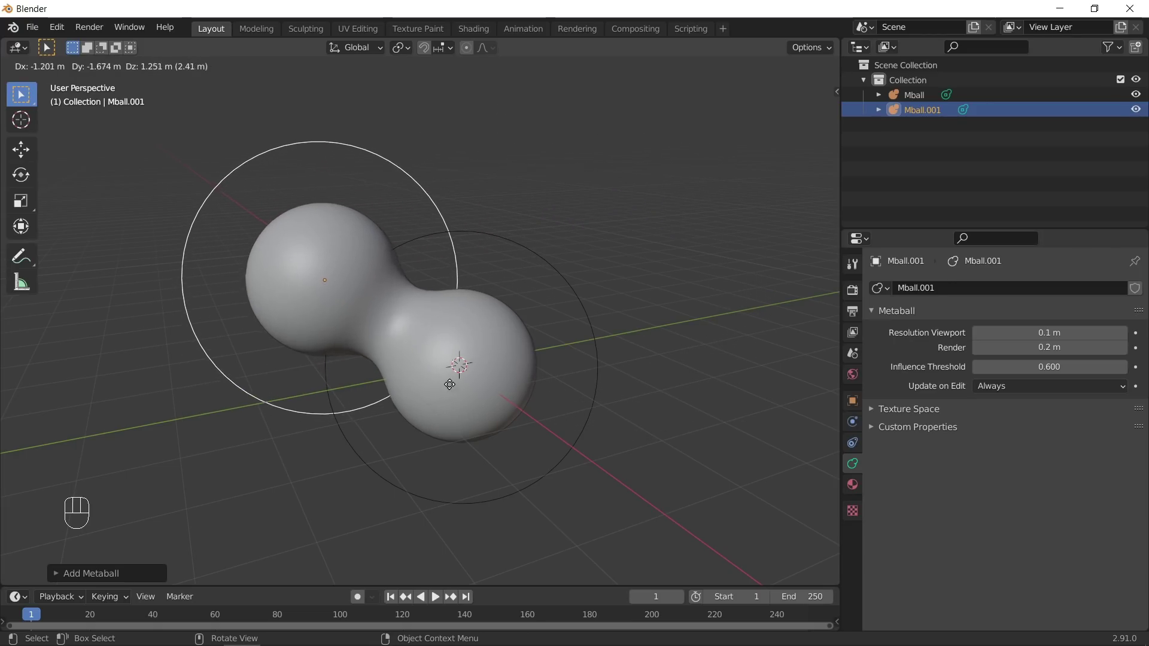
pyautogui.click(463, 367)
pyautogui.hotkey('shift', 'd')
pyautogui.click(587, 285)
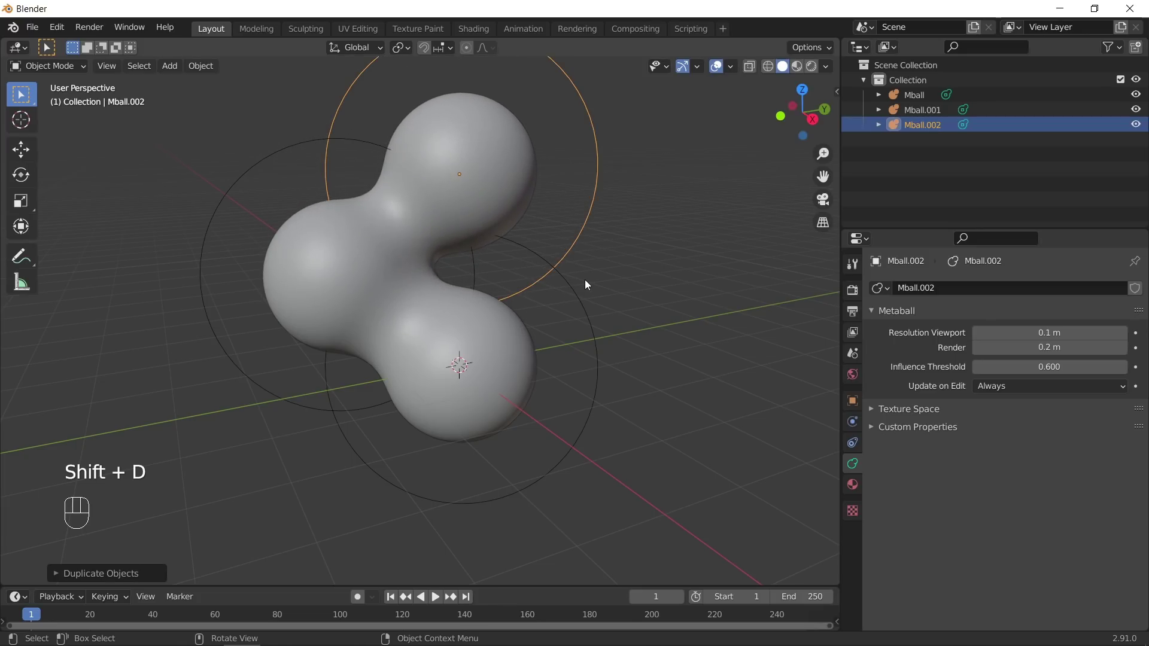
pyautogui.hotkey('shift', 'd')
pyautogui.click(742, 291)
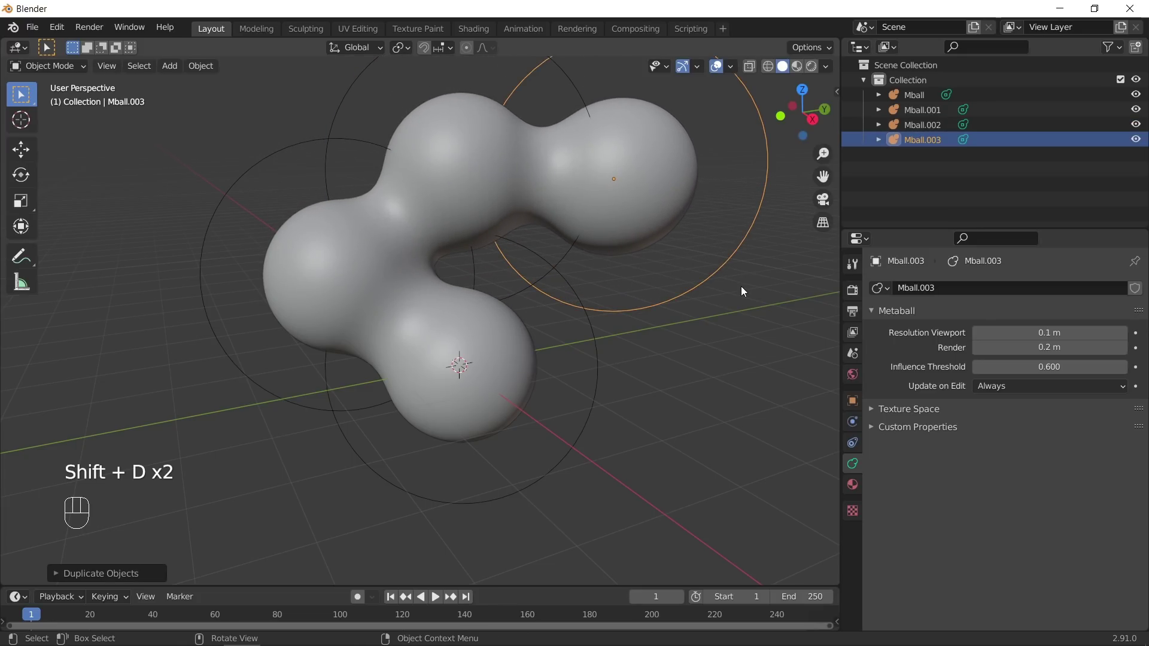
pyautogui.scroll(-2, 488, 364)
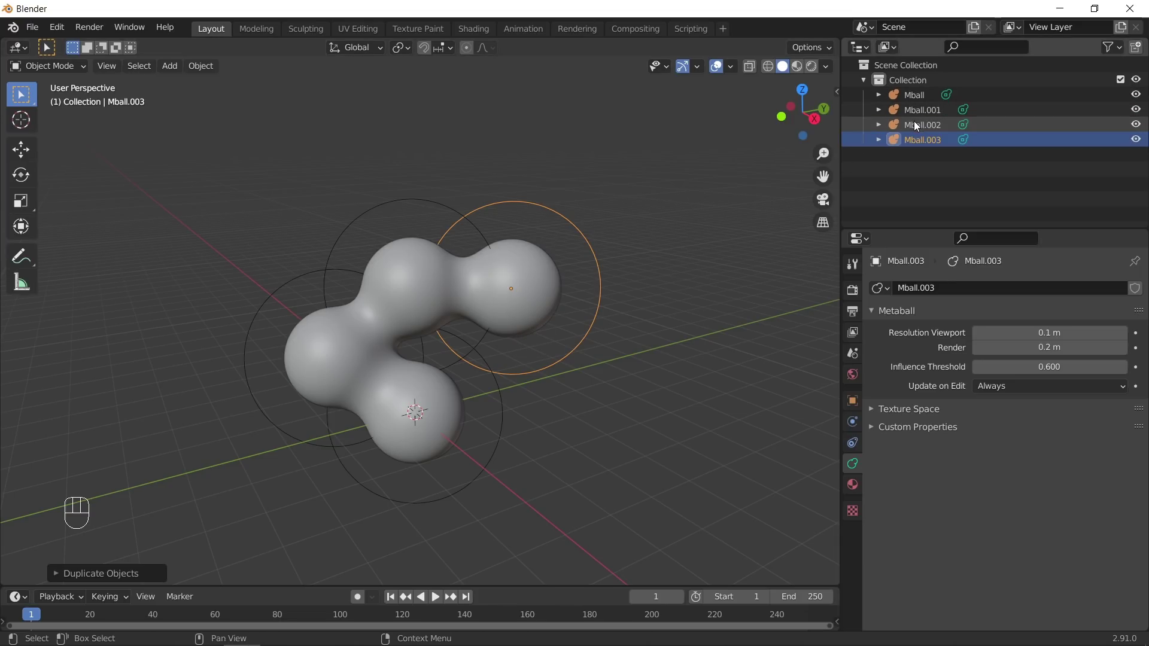
# Select the original metaball and its copies one by one to compare how each is outlined in the viewport
pyautogui.click(915, 95)
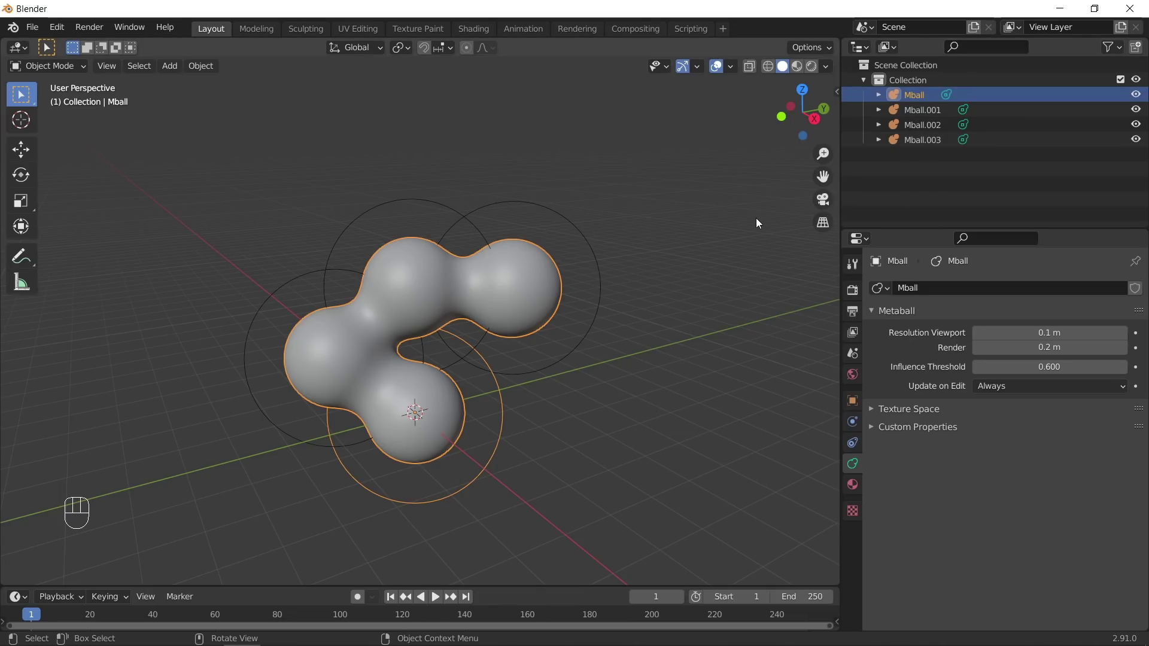
pyautogui.click(922, 139)
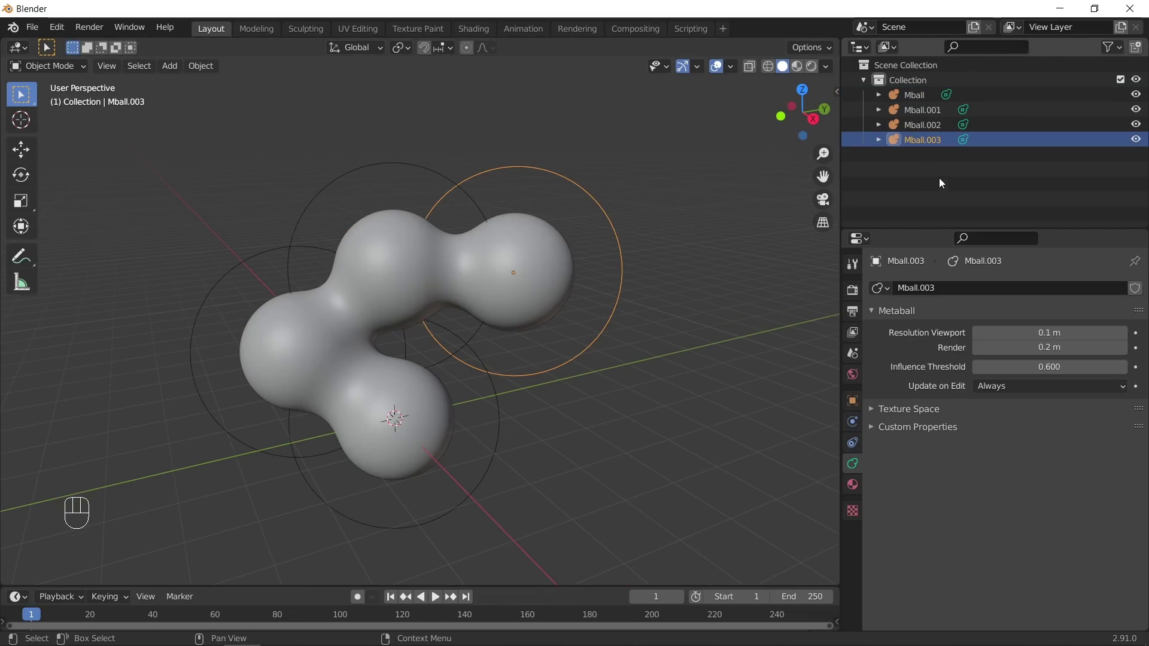
pyautogui.click(917, 128)
pyautogui.click(916, 113)
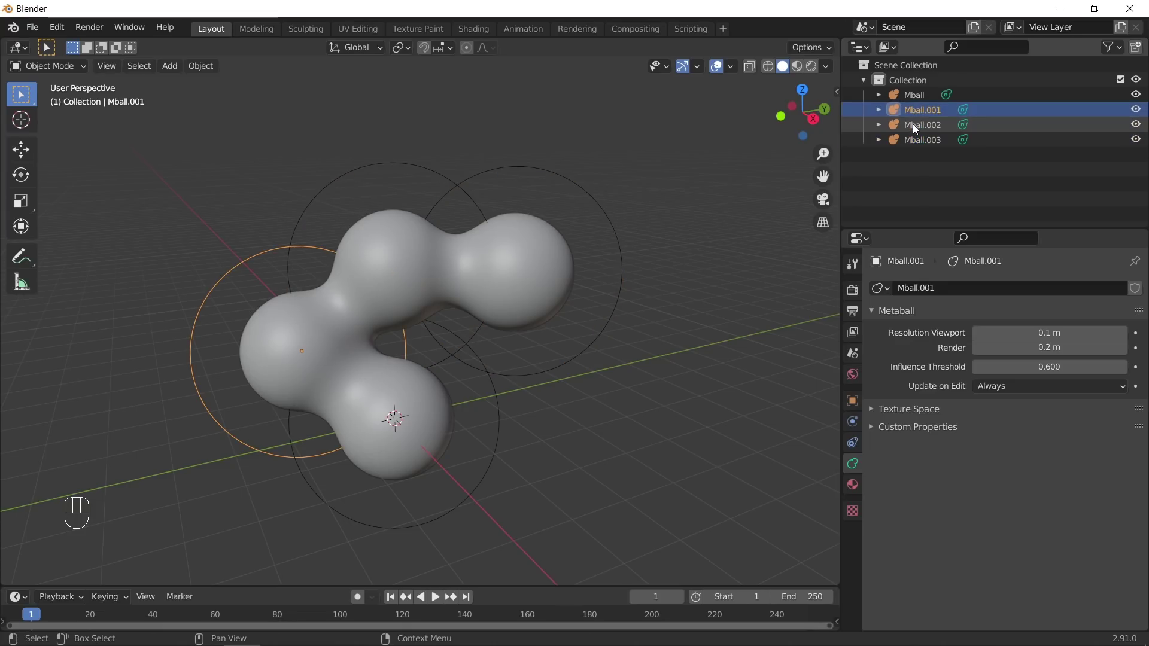
pyautogui.click(912, 125)
pyautogui.click(910, 139)
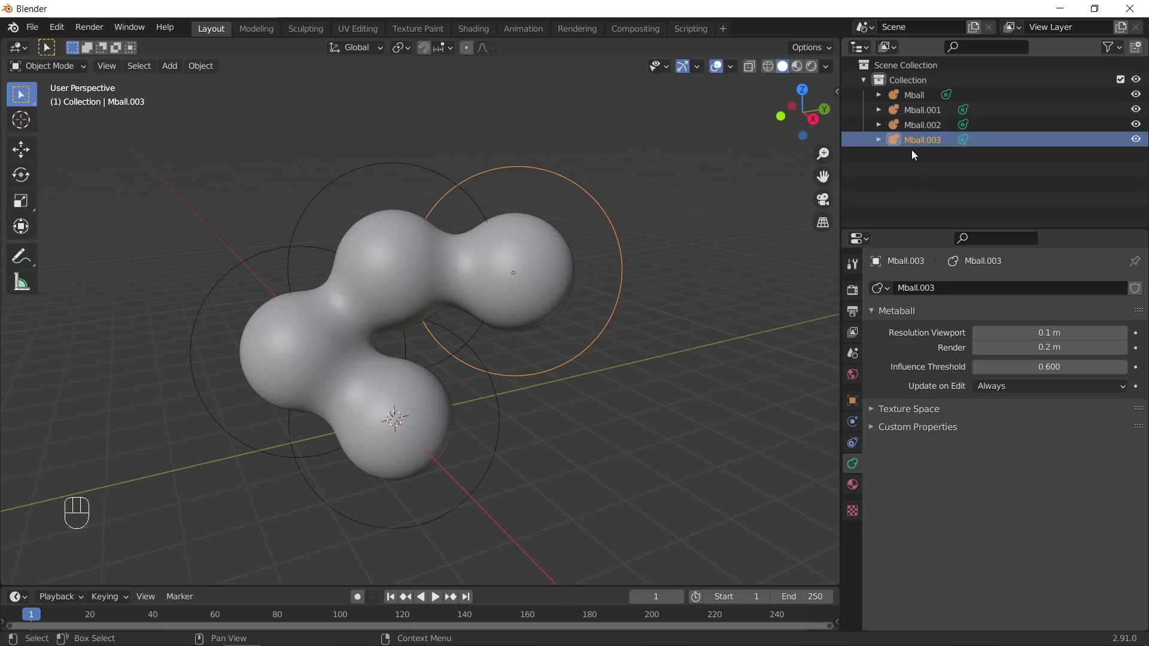
pyautogui.click(918, 99)
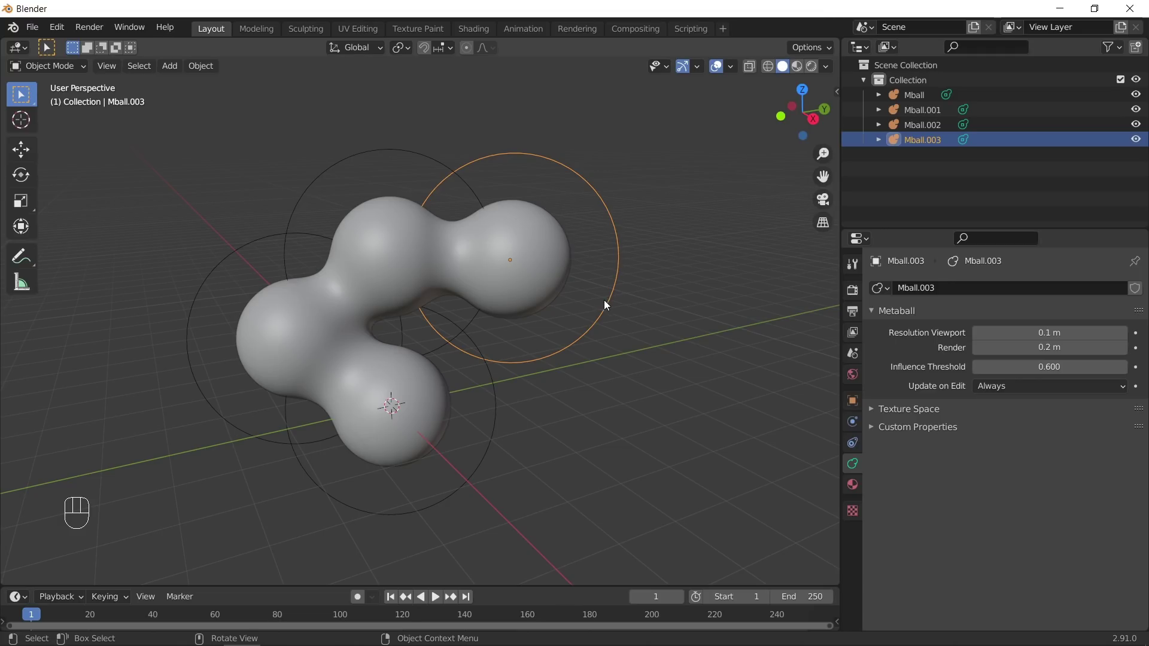
# Rename the Mball.003 object as "Otro nombre" and start moving it
pyautogui.doubleClick(923, 140)
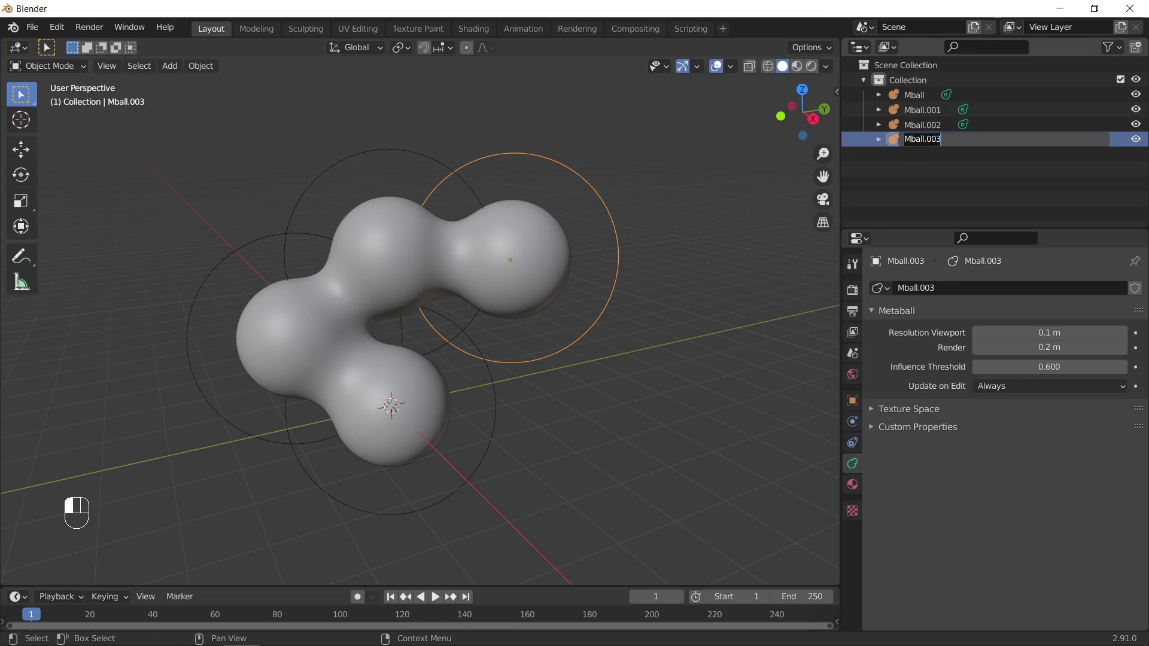
pyautogui.write('Otro nomb')
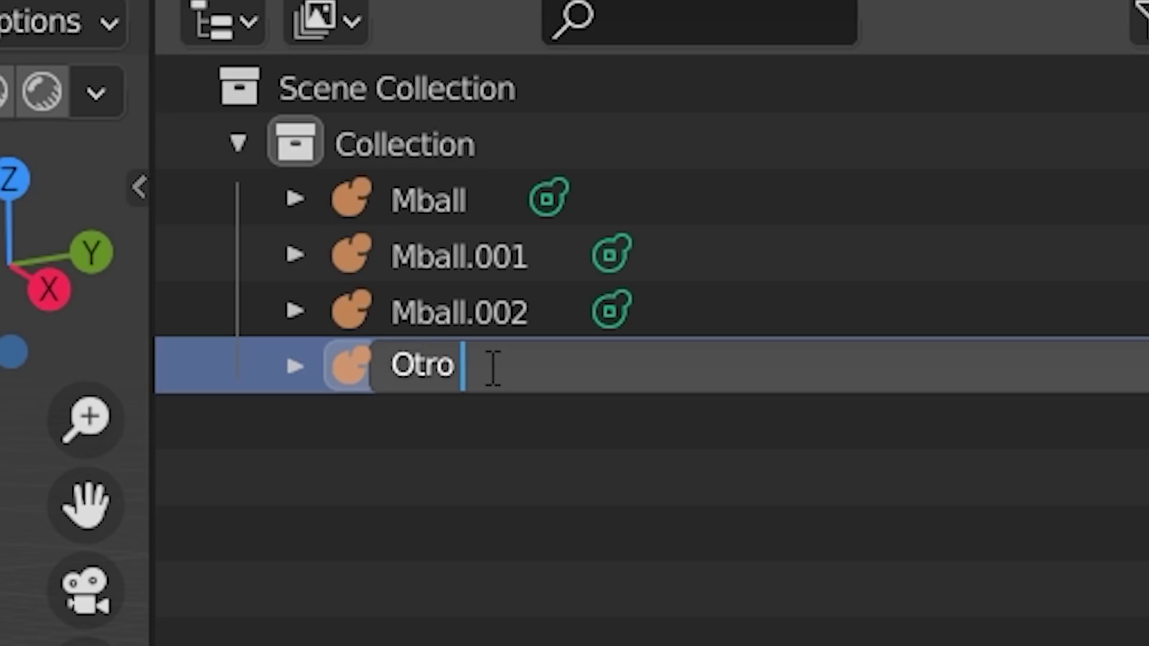
pyautogui.write('re')
pyautogui.press('Return')
pyautogui.press('g')
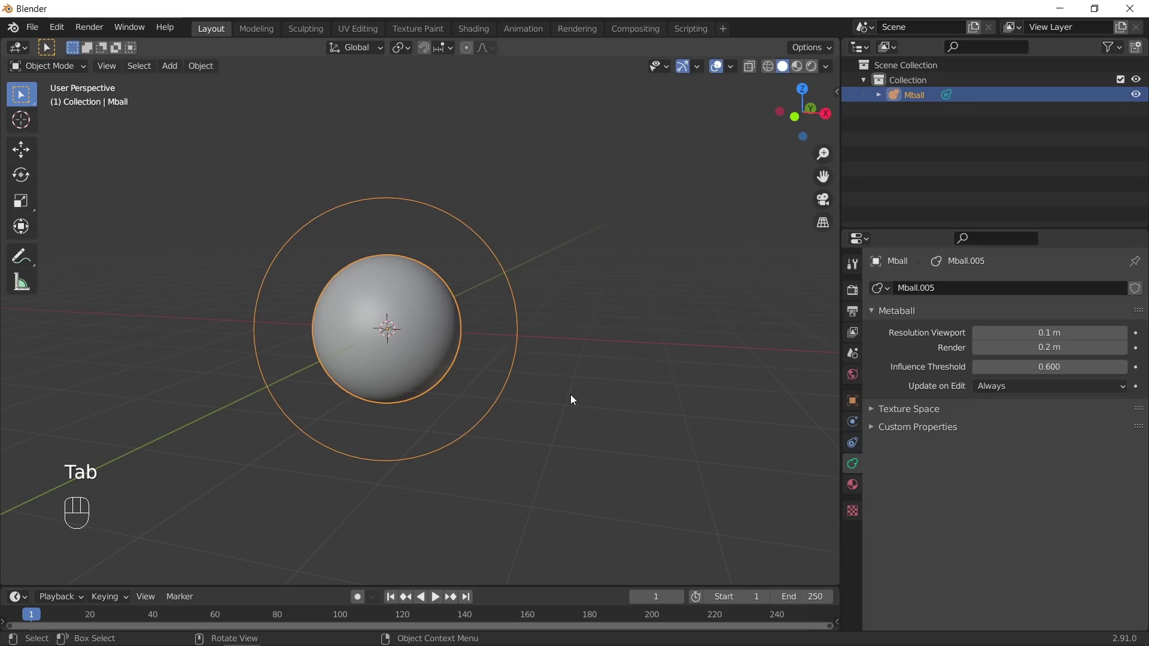
# In Edit Mode, scale the single metaball's inner green ring to raise its stiffness to about 2.717
pyautogui.press('Tab')
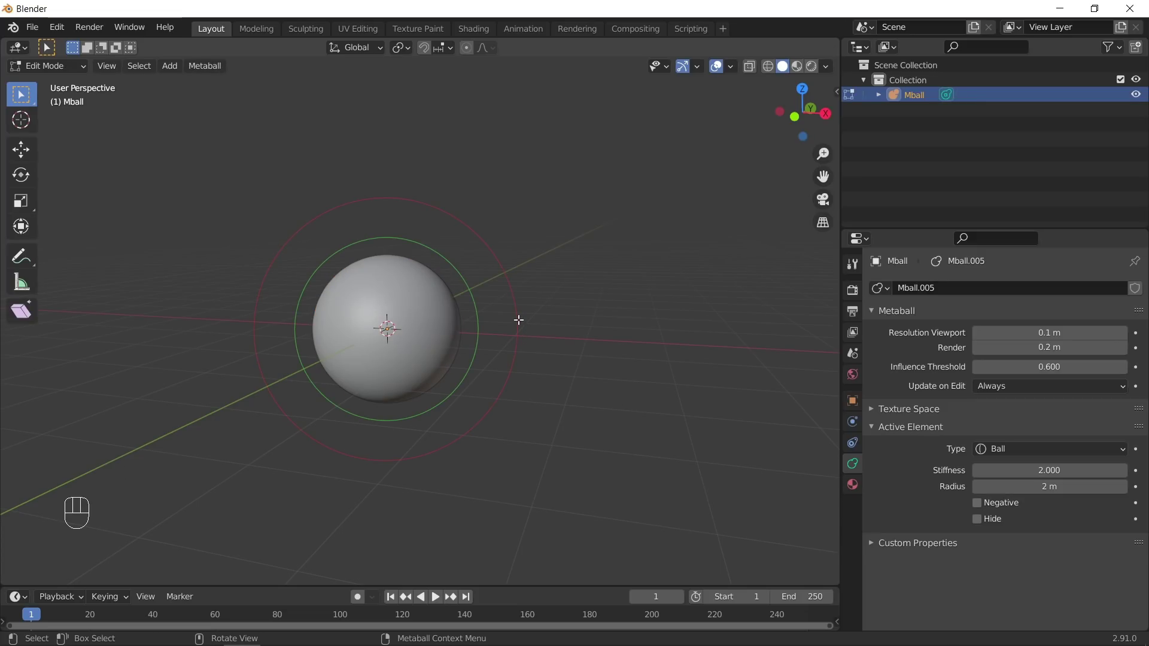
pyautogui.click(518, 314)
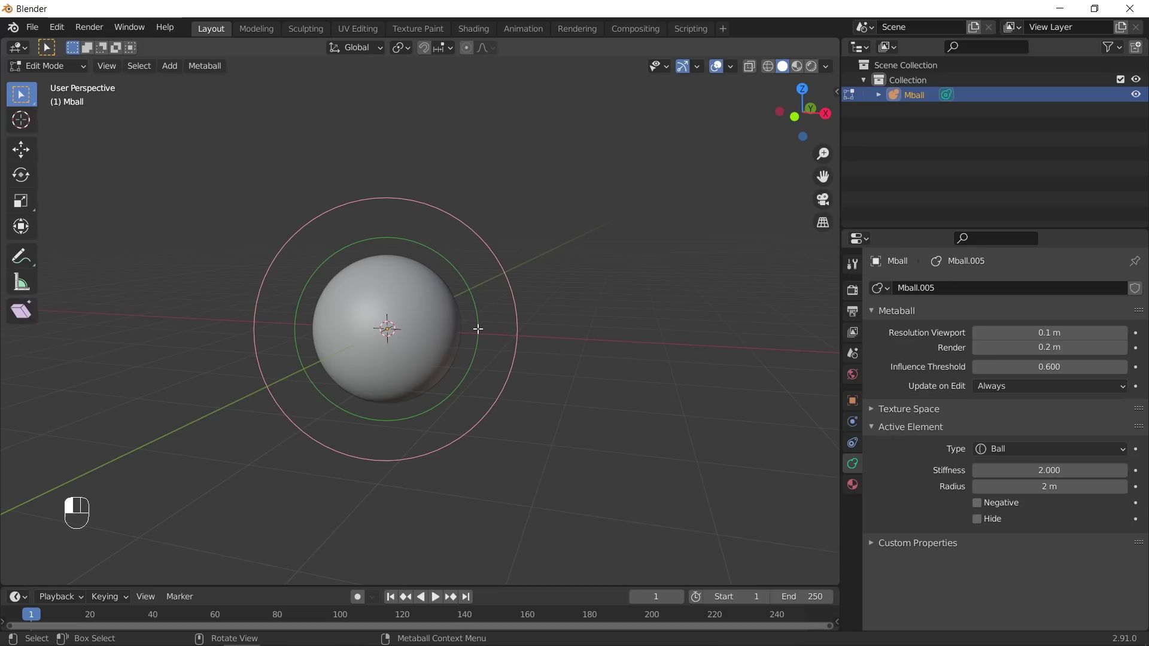
pyautogui.click(478, 328)
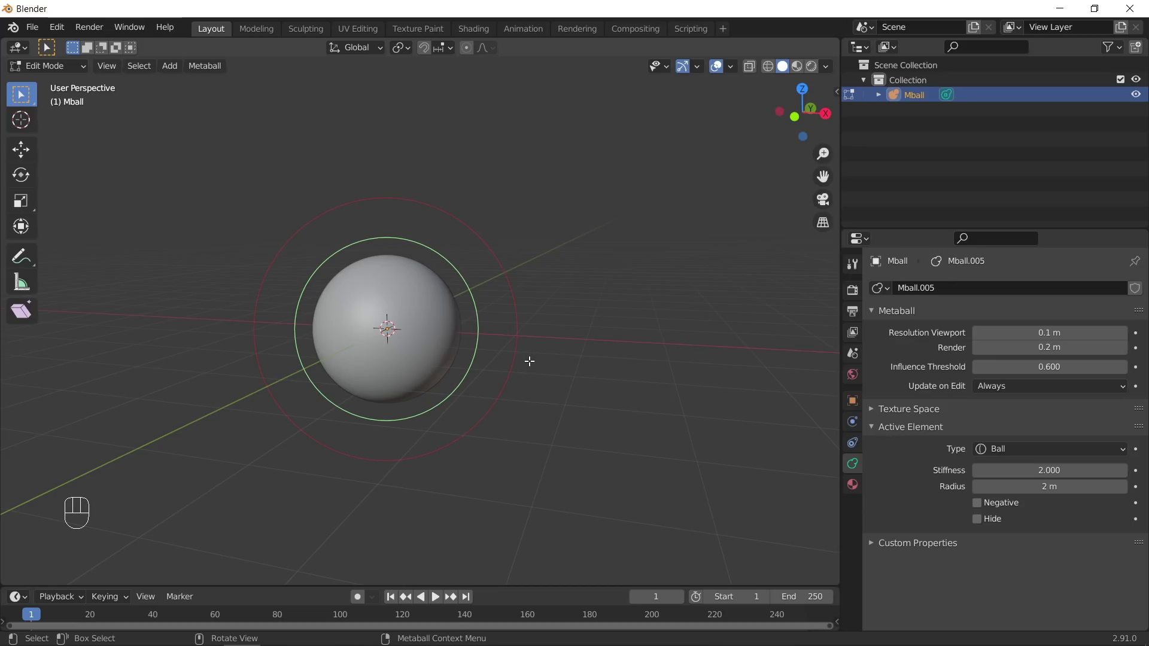
pyautogui.press('s')
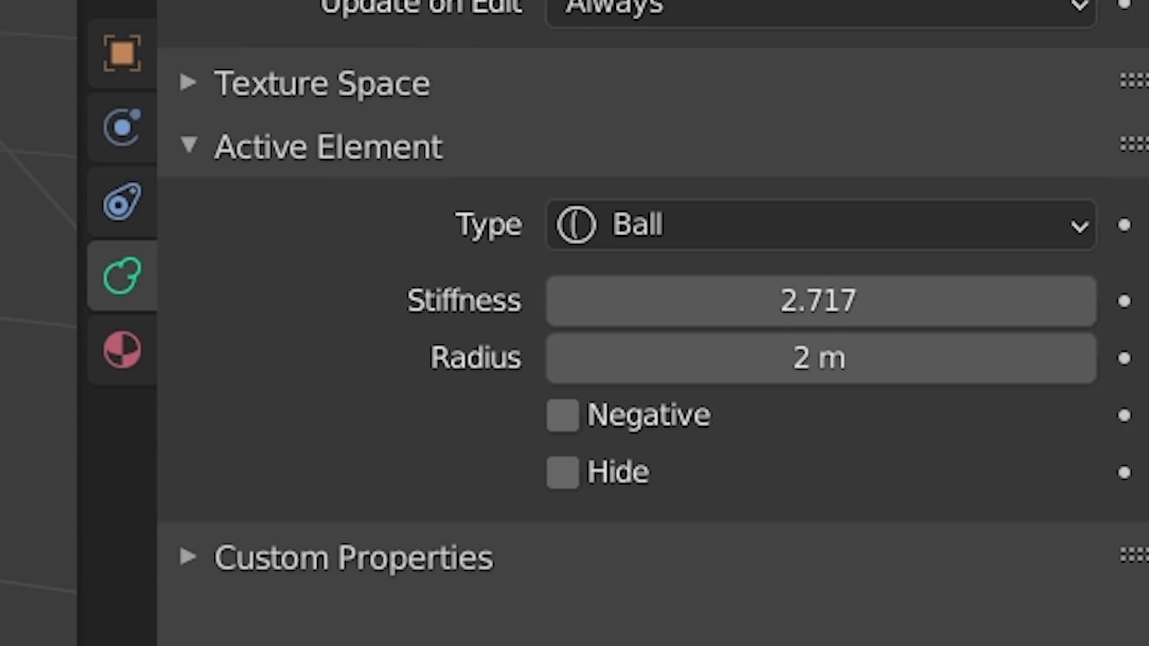
pyautogui.click(451, 429)
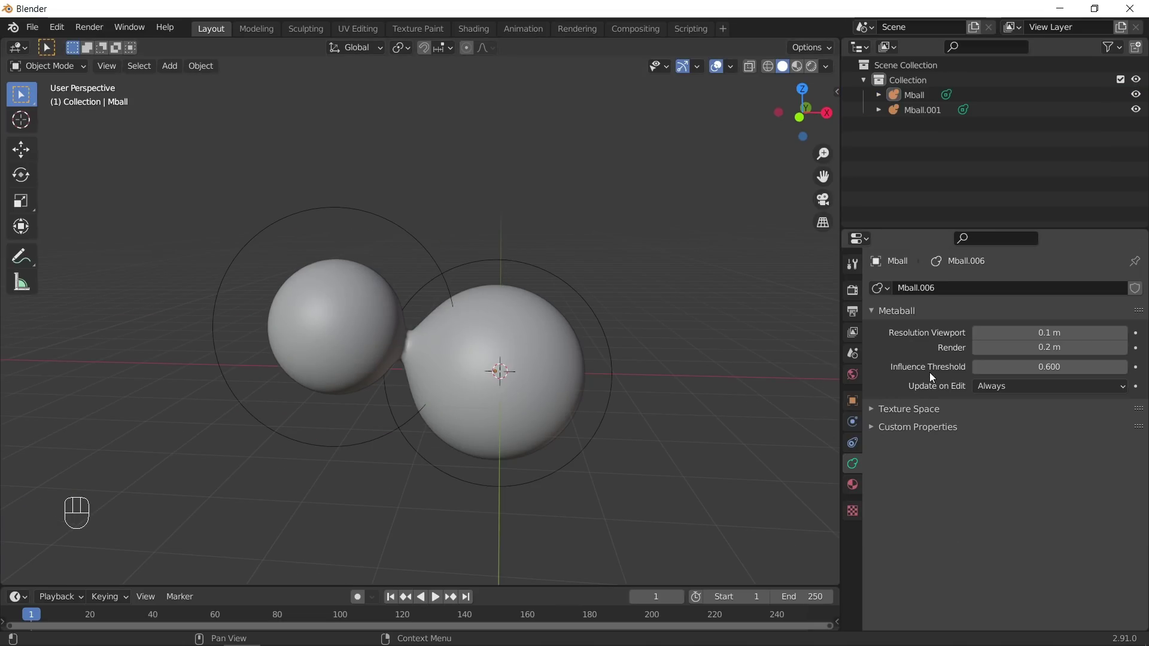
# Adjust the Mball metaball's influence threshold and its active element's stiffness
pyautogui.moveTo(976, 367); pyautogui.dragTo(1030, 367)
pyautogui.press('Tab')
pyautogui.moveTo(1046, 473)
pyautogui.mouseDown()
pyautogui.moveTo(996, 472)
pyautogui.moveTo(1034, 473)
pyautogui.mouseUp()
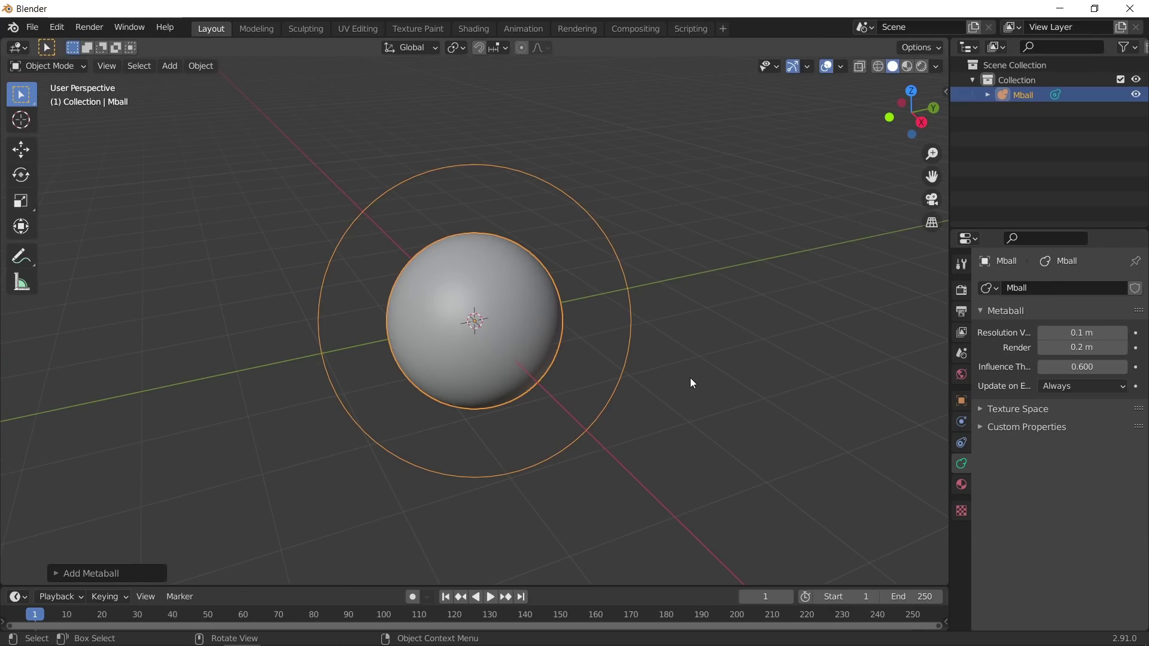
# Make the ball element of the new metaball negative in Edit Mode, and return to Object Mode
pyautogui.press('Tab')
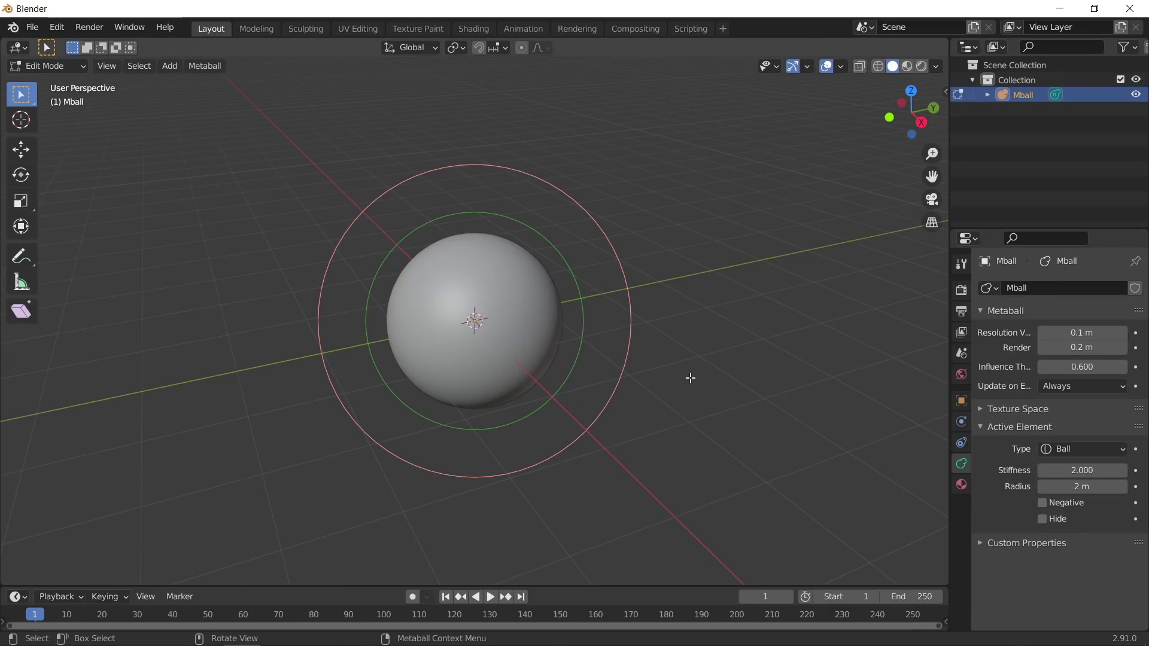
pyautogui.click(1043, 503)
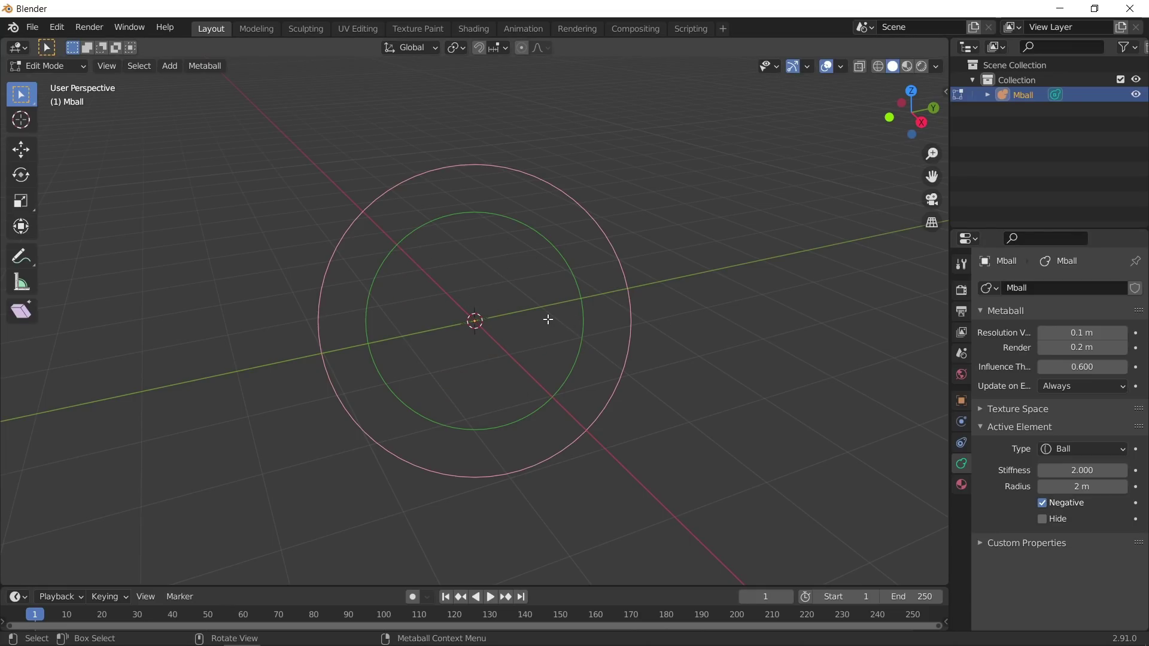
pyautogui.press('Tab')
# Add a second Ball metaball and move it away from the centre of the negative one
pyautogui.hotkey('shift', 'a')
pyautogui.moveTo(473, 300)
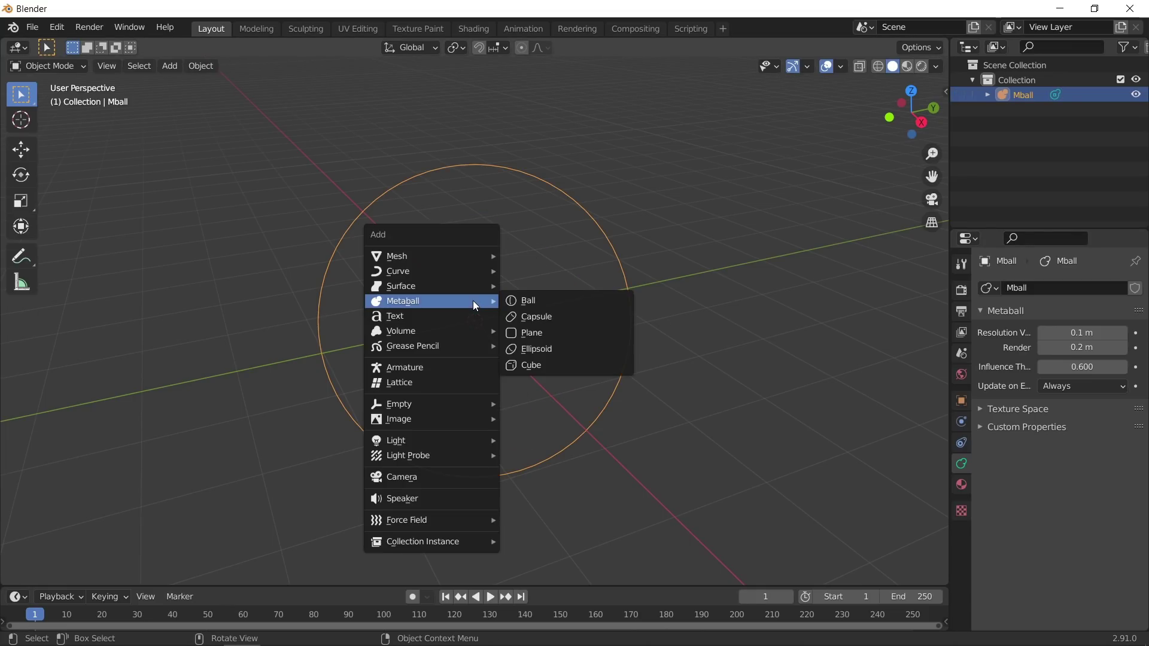
pyautogui.click(533, 305)
pyautogui.press('g')
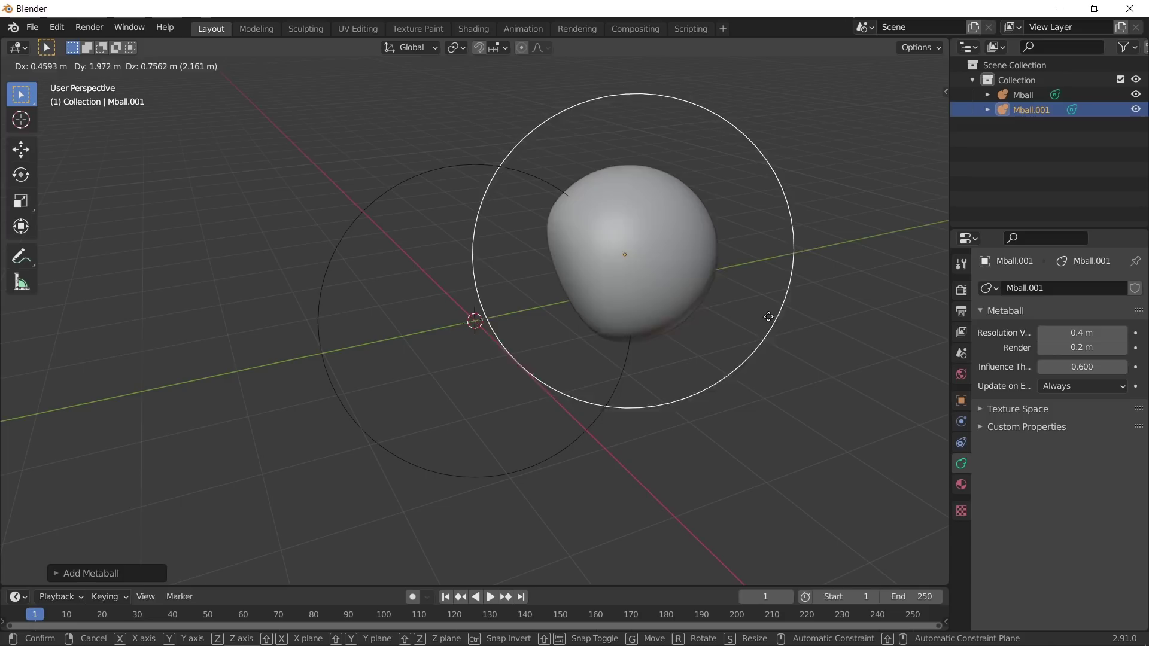
pyautogui.click(757, 405)
# Duplicate the second metaball, place the copy, and start another duplicate
pyautogui.hotkey('shift', 'd')
pyautogui.click(645, 279)
pyautogui.hotkey('shift', 'd')
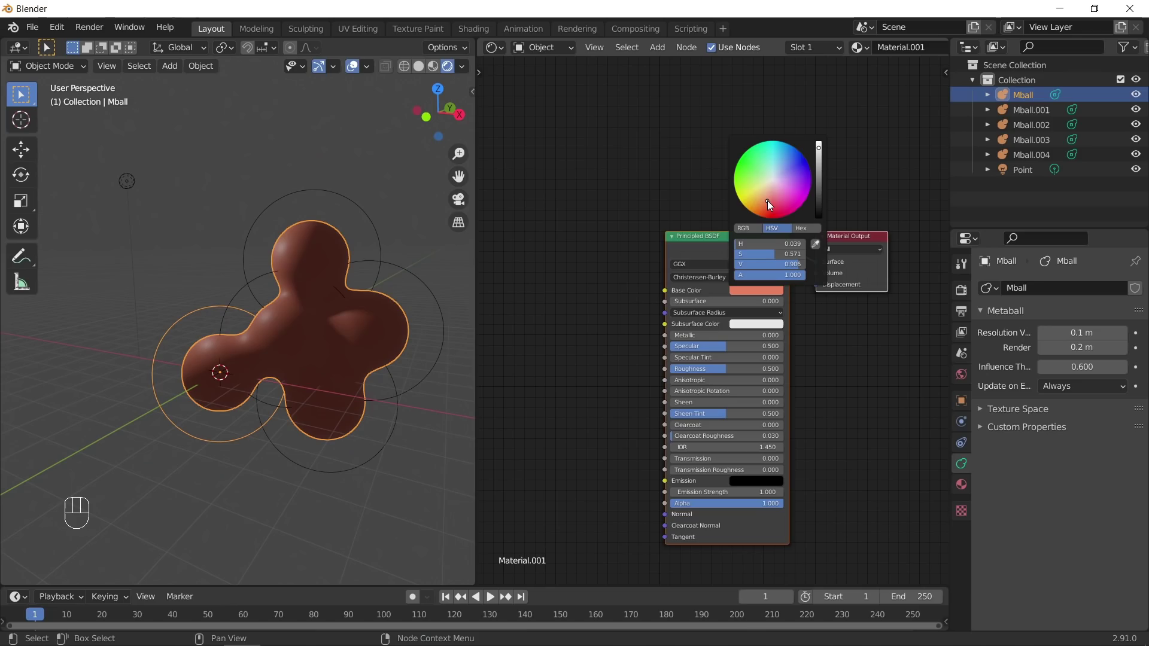
# Adjust the Principled BSDF base color of Material.001 to a less saturated tone on the color wheel
pyautogui.click(765, 190)
pyautogui.moveTo(765, 189)
pyautogui.mouseDown()
pyautogui.moveTo(766, 175)
pyautogui.moveTo(780, 178)
pyautogui.moveTo(768, 174)
pyautogui.mouseUp()
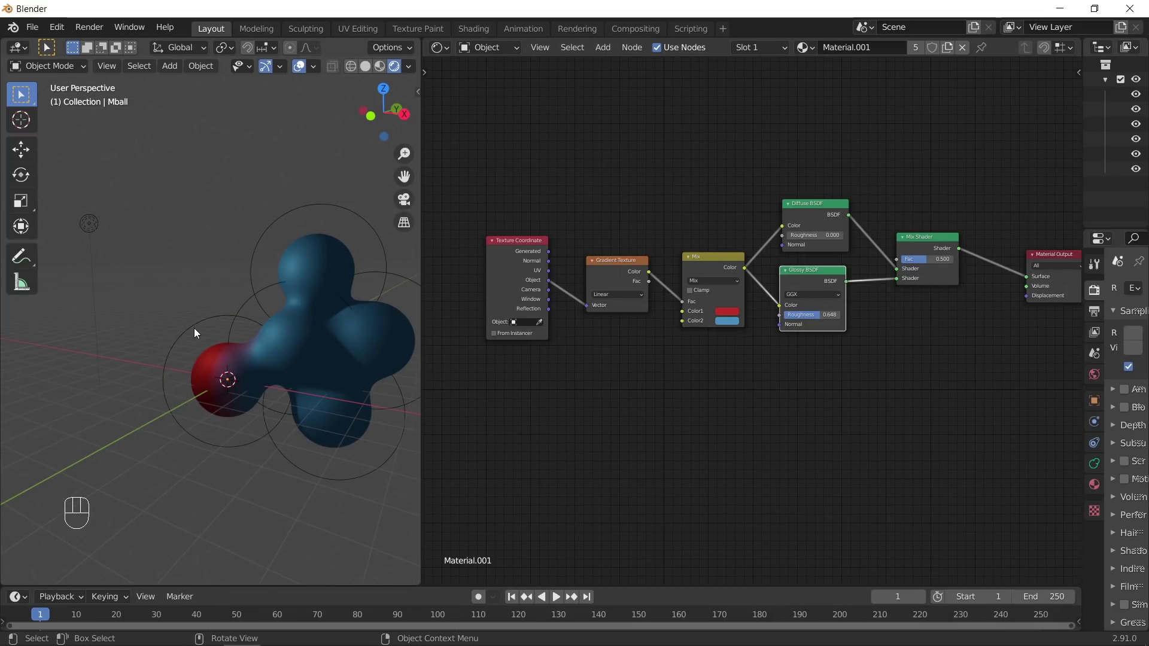
pyautogui.scroll(-2, 193, 330)
pyautogui.keyDown('shift'); pyautogui.moveTo(192, 329); pyautogui.dragTo(232, 322, button='middle'); pyautogui.keyUp('shift')
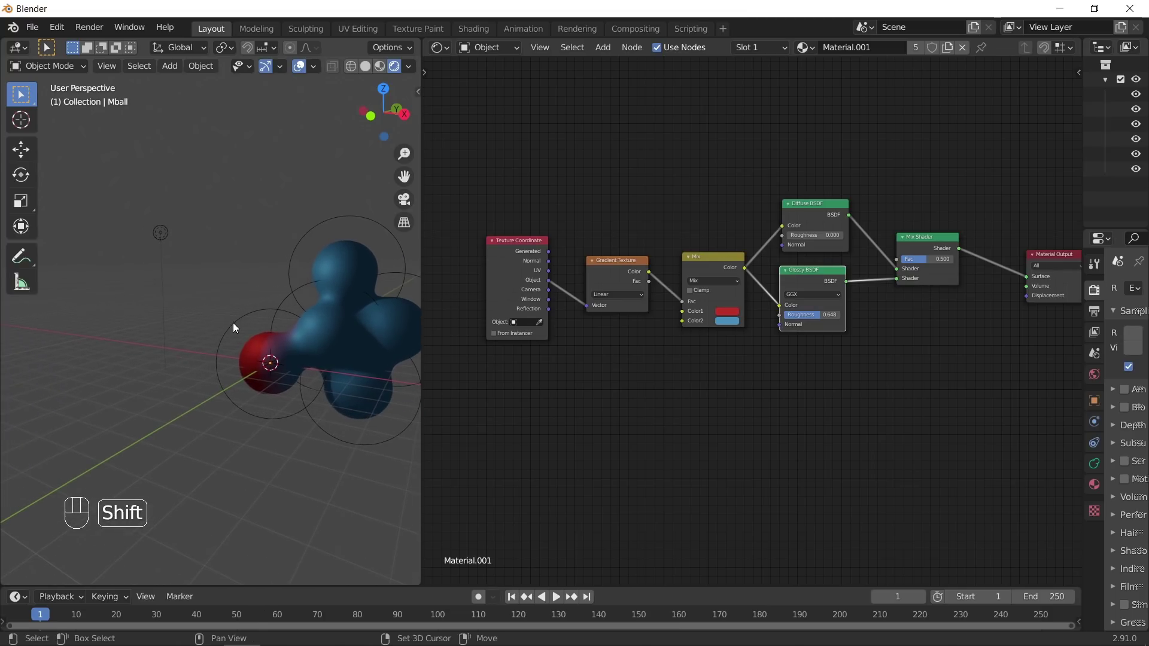
pyautogui.hotkey('shift', 'a')
pyautogui.moveTo(177, 307)
pyautogui.moveTo(117, 457)
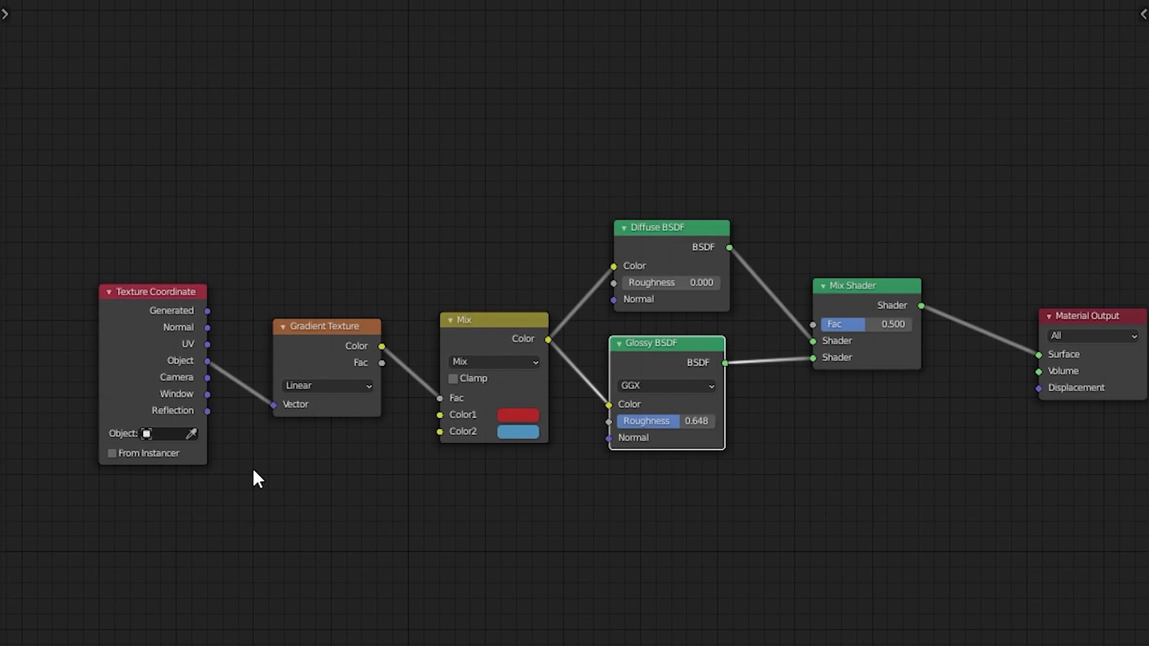
# Set the Empty as the reference object of the Texture Coordinate node in Material.001
pyautogui.scroll(1, 253, 473)
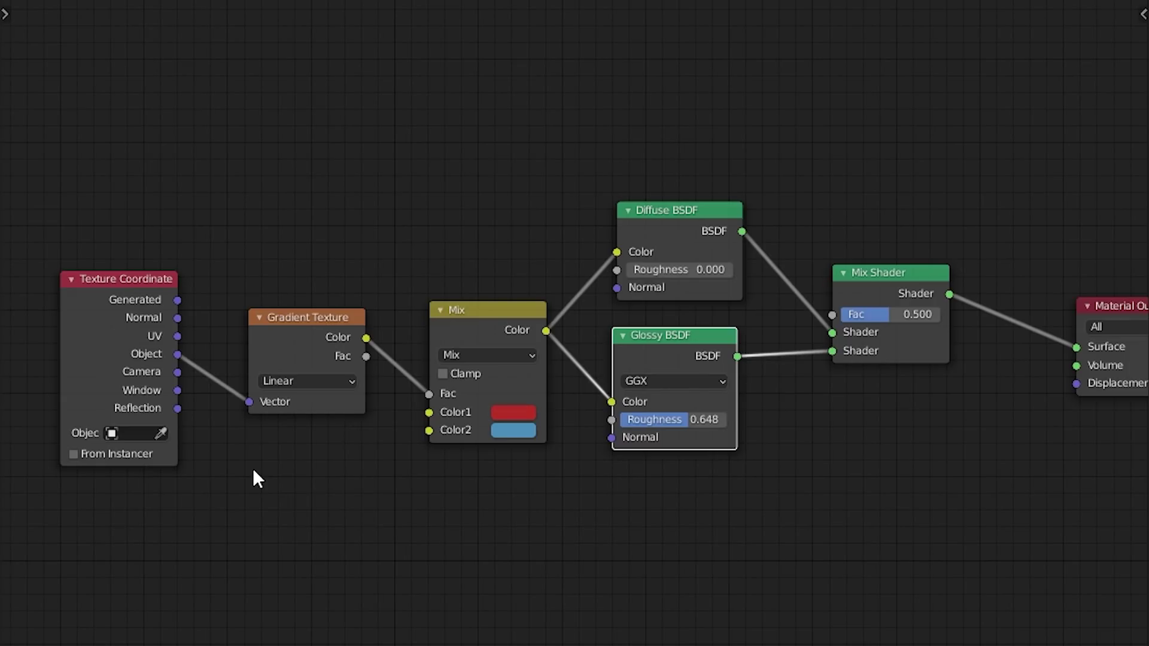
pyautogui.click(127, 434)
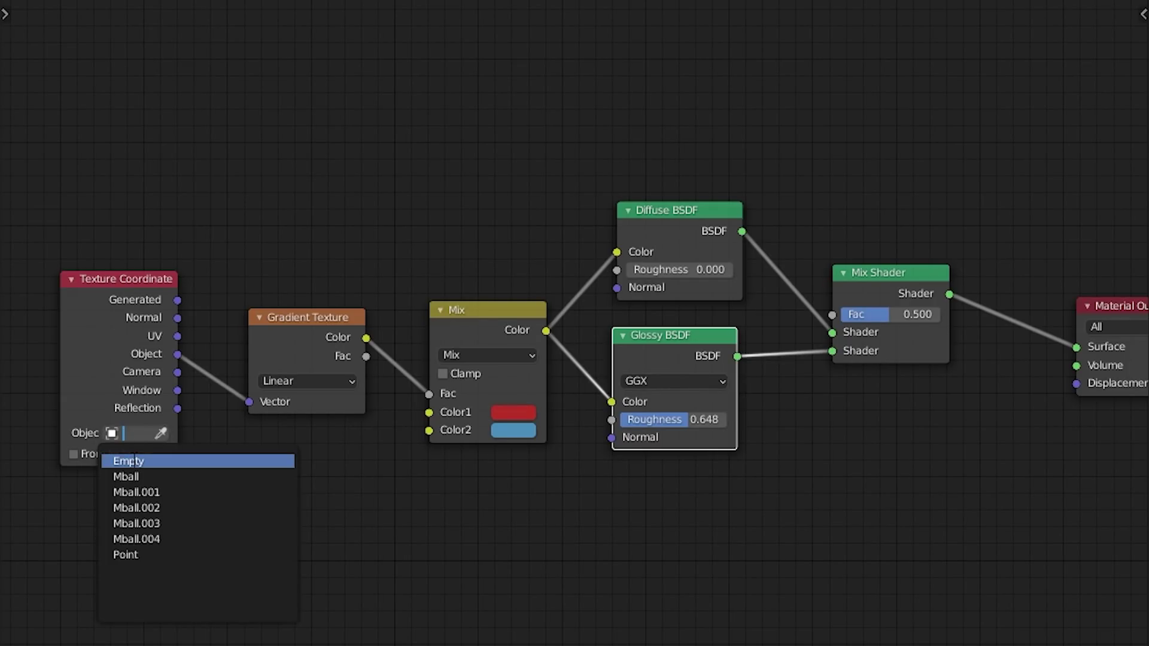
pyautogui.click(131, 461)
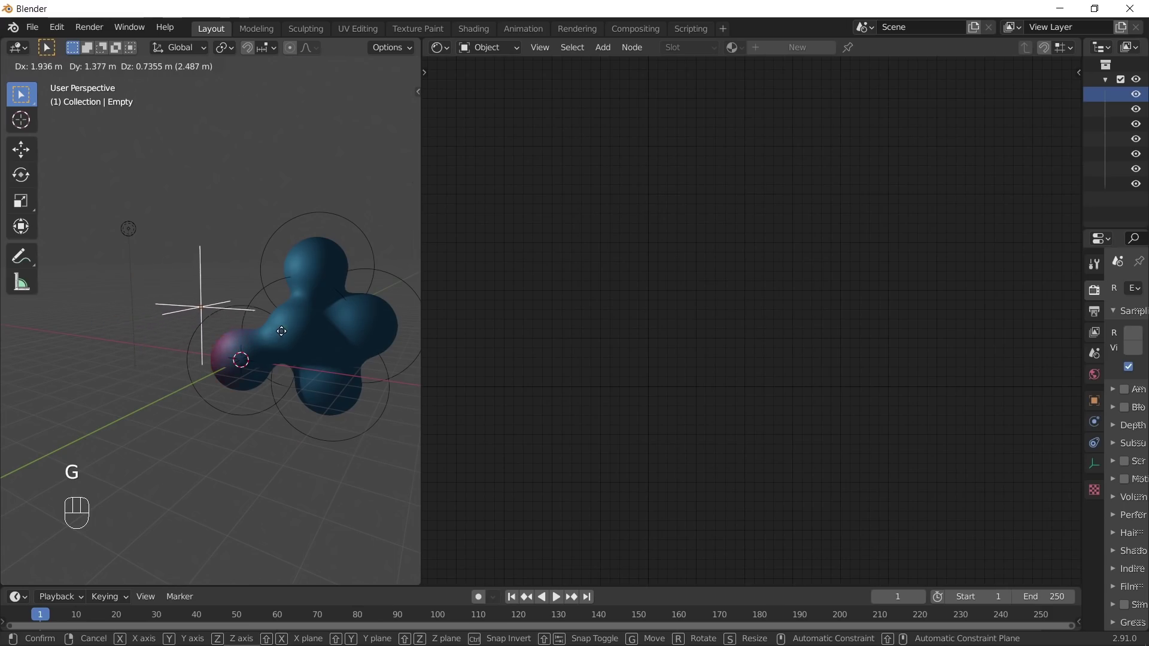
# Move the Empty near the metaballs and scale it to adjust the red-to-blue gradient across their surface
pyautogui.click(354, 323)
pyautogui.press('s')
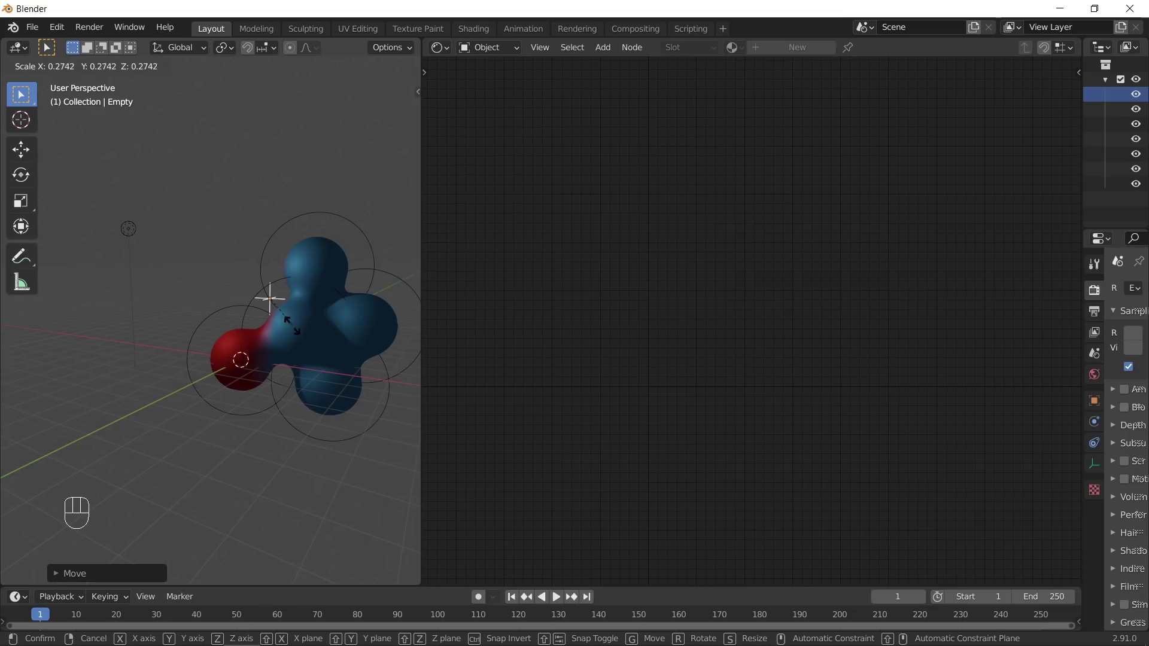
pyautogui.click(386, 371)
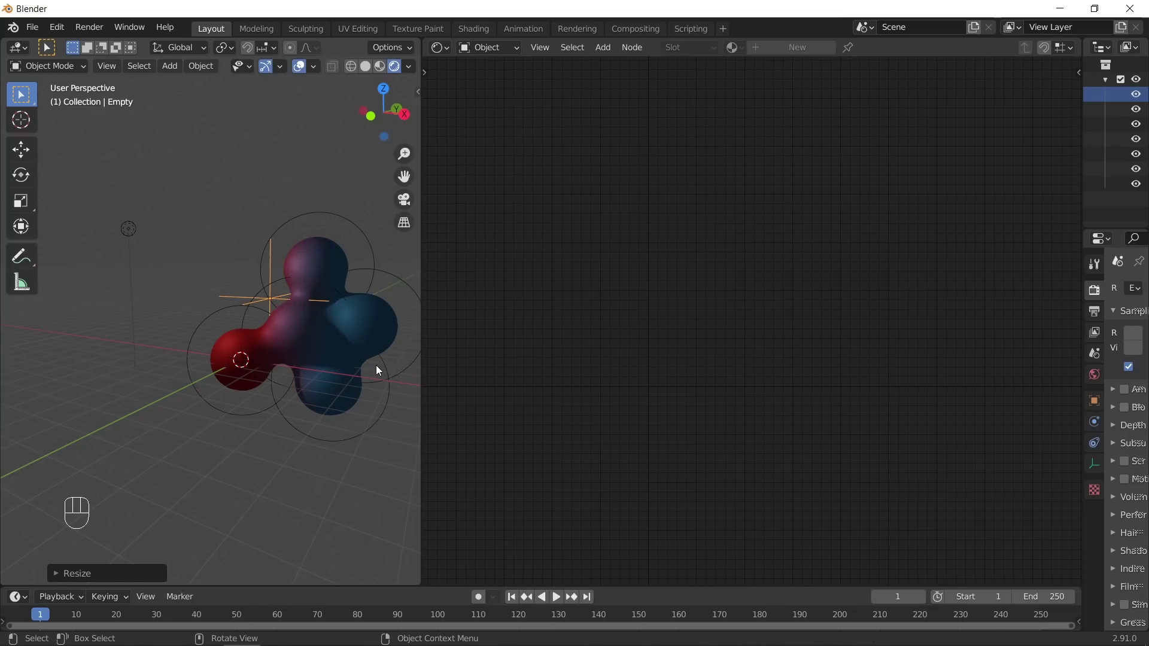
# Select the base metaball, enlarge the 3D viewport and convert the metaballs to a mesh
pyautogui.click(377, 369)
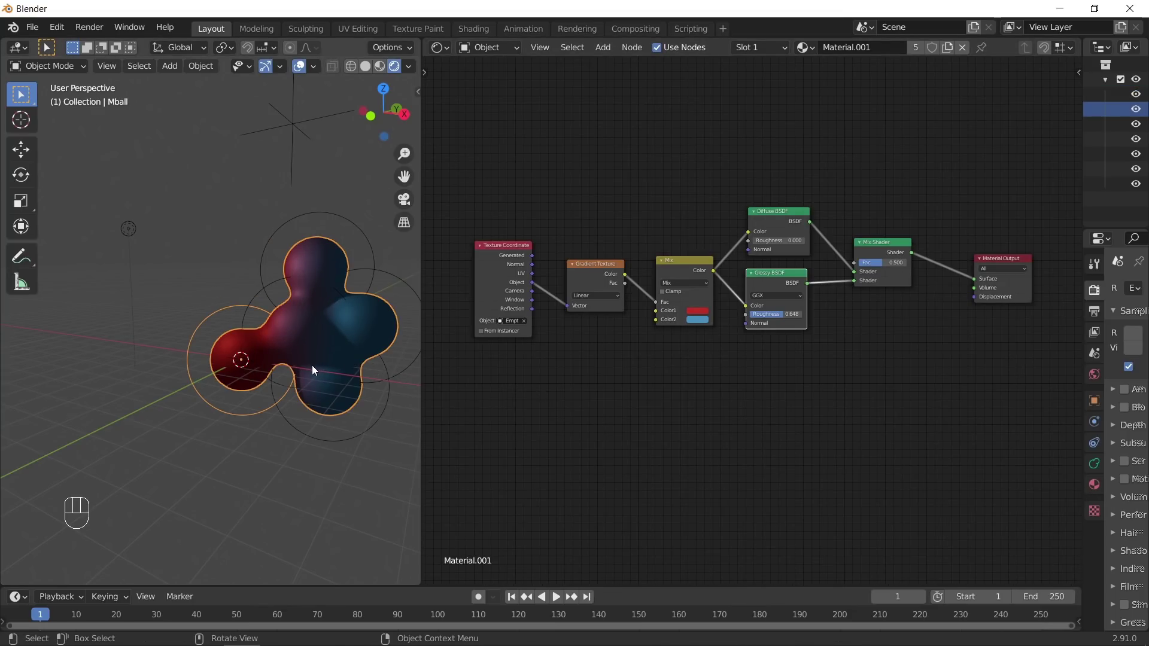
pyautogui.moveTo(308, 365); pyautogui.dragTo(332, 372, button='middle')
pyautogui.hotkey('ctrl', 'space')
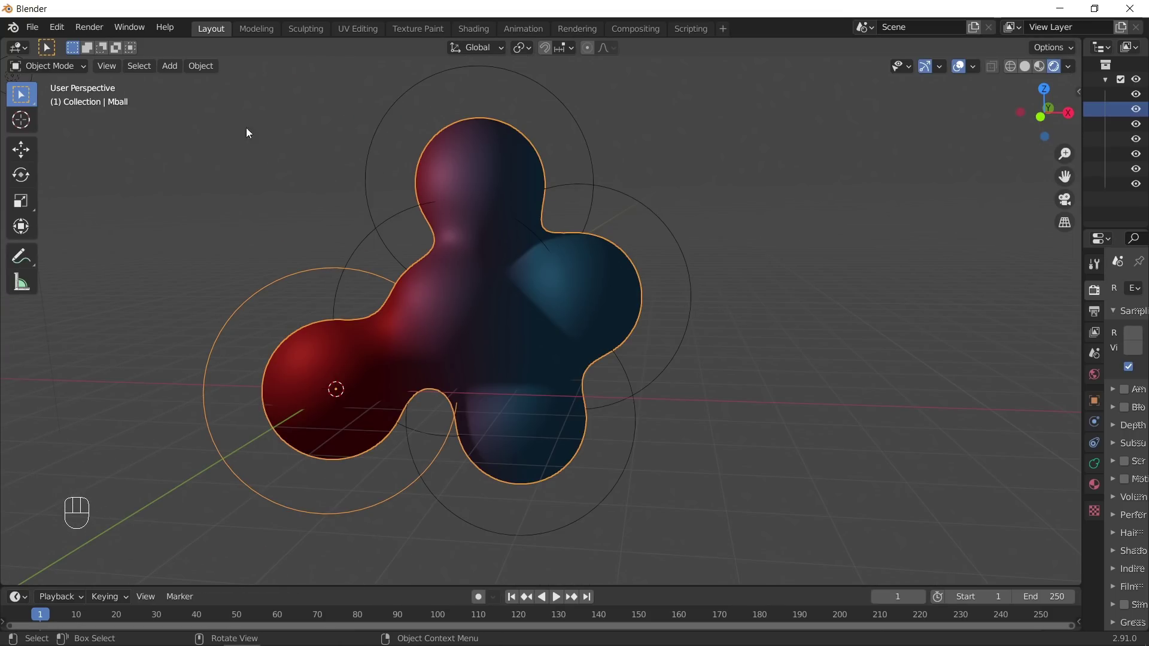
pyautogui.click(200, 66)
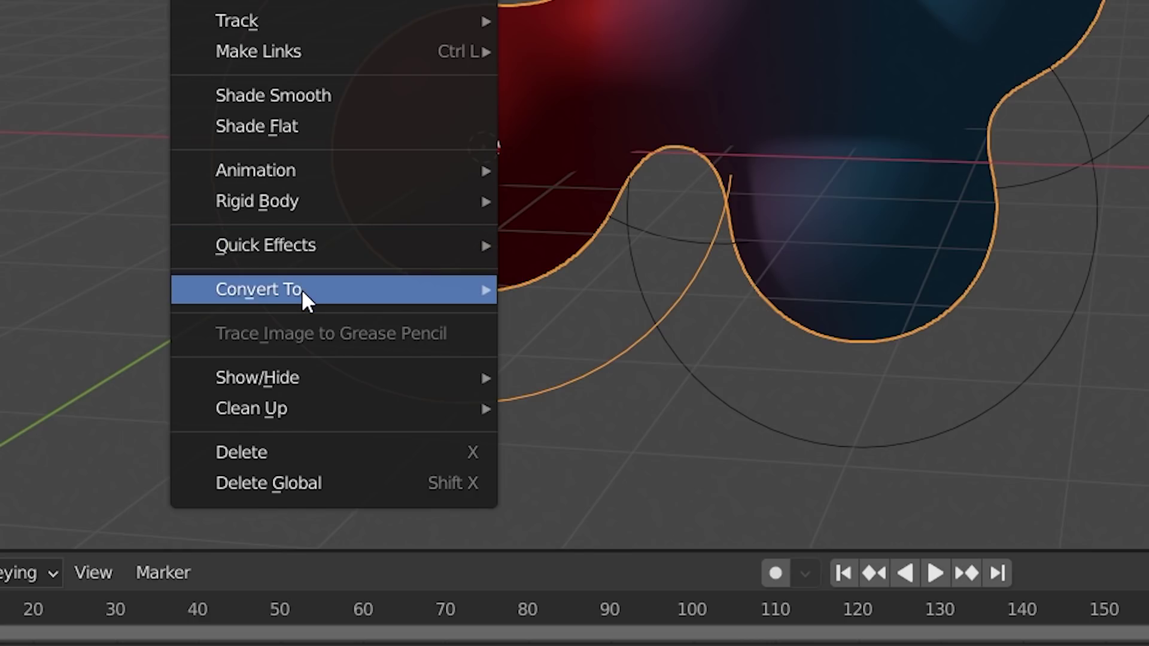
pyautogui.moveTo(248, 462)
pyautogui.click(584, 320)
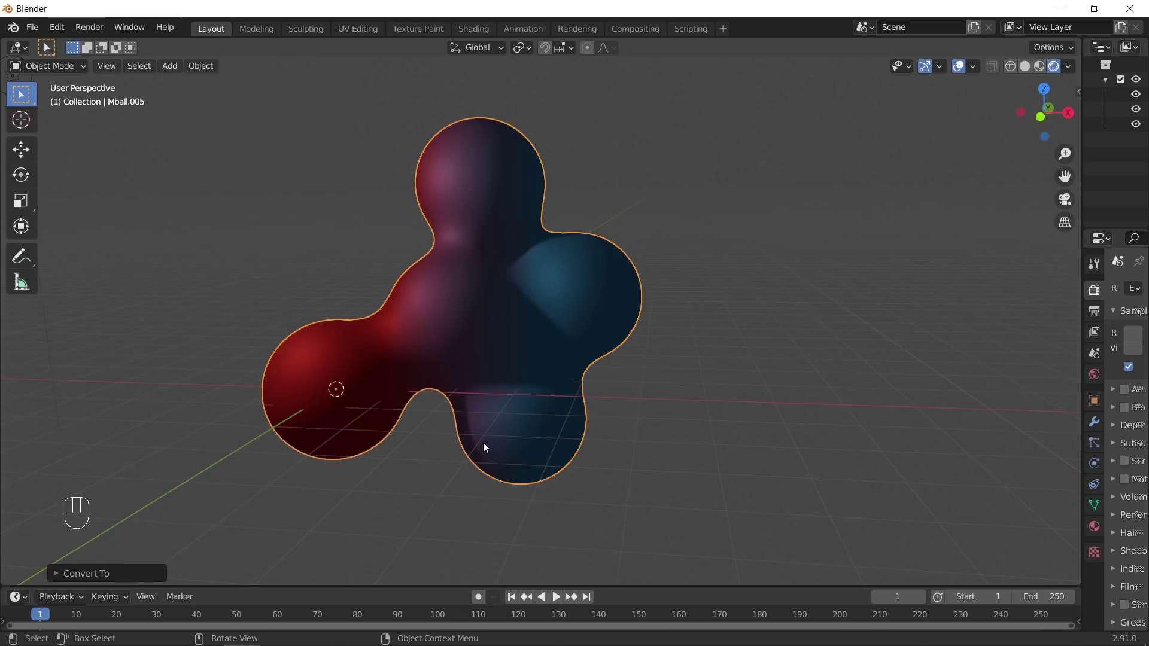
# Examine the vertex and face layout of the converted mesh up close in Edit Mode
pyautogui.scroll(3, 509, 410)
pyautogui.press('Tab')
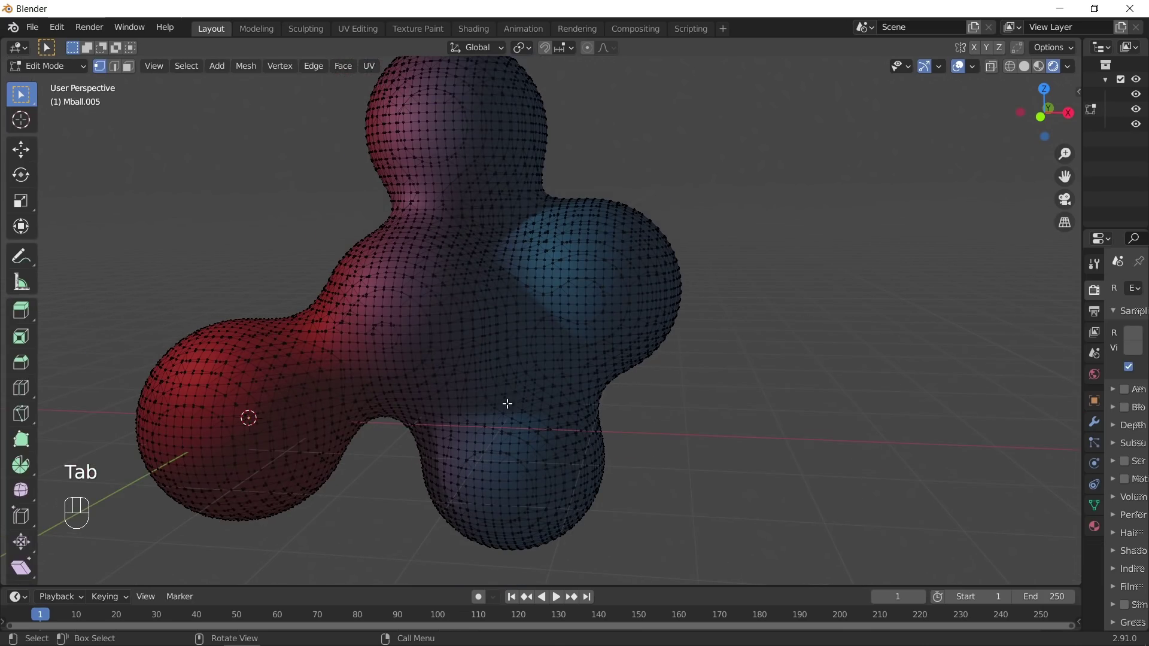
pyautogui.scroll(2, 508, 404)
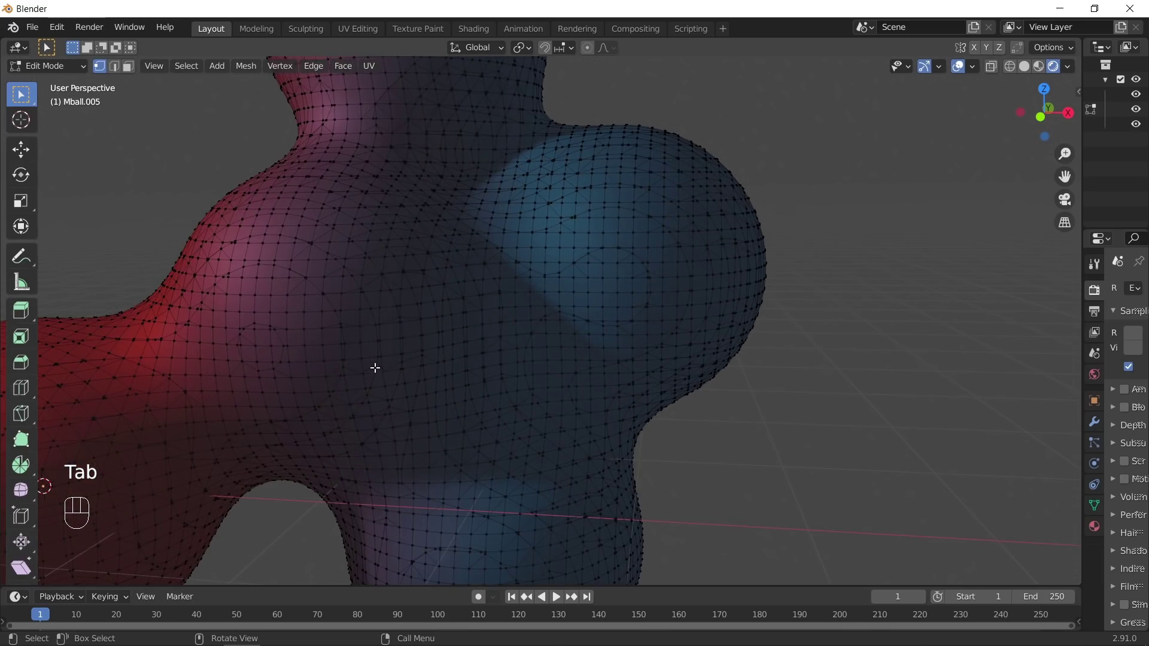
pyautogui.moveTo(375, 366); pyautogui.dragTo(549, 246, button='middle')
pyautogui.scroll(4, 371, 282)
pyautogui.scroll(-3, 371, 282)
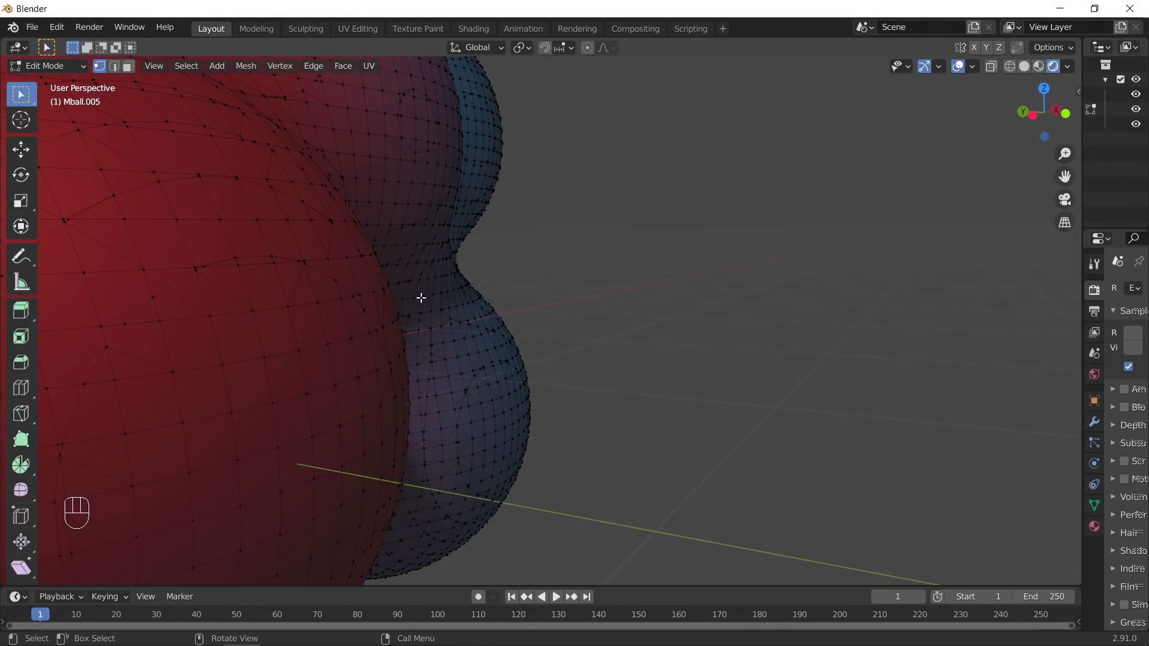
pyautogui.keyDown('shift'); pyautogui.moveTo(420, 297); pyautogui.dragTo(508, 315, button='middle'); pyautogui.keyUp('shift')
pyautogui.scroll(3, 515, 310)
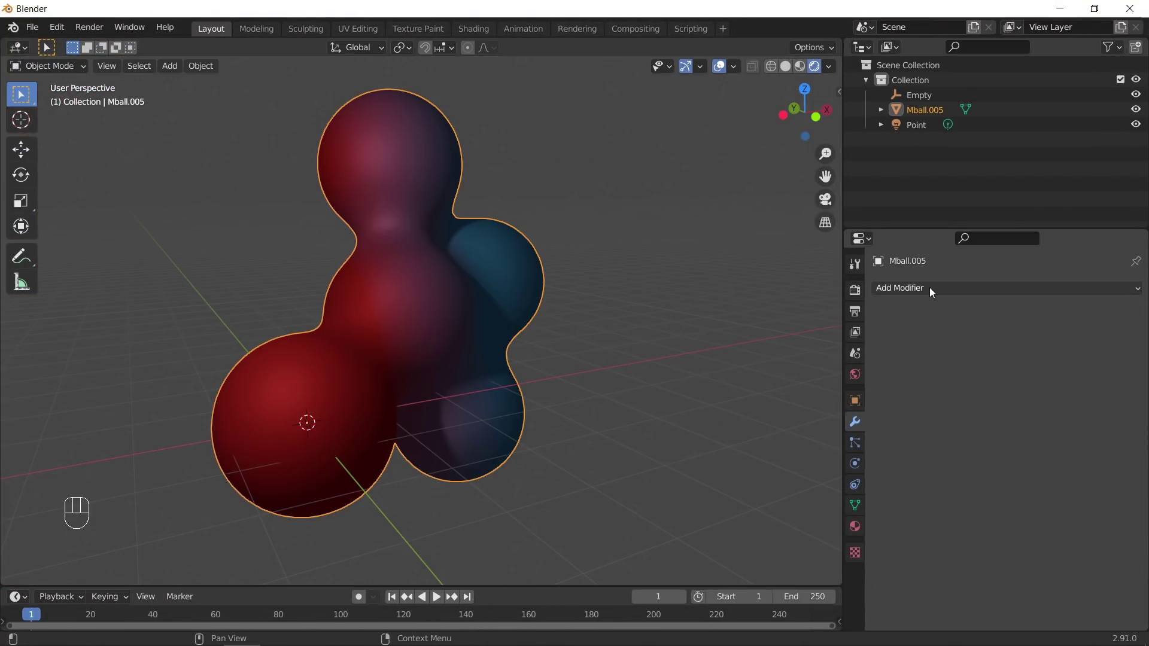
# Add a Remesh modifier to the converted mesh and set its mode to Smooth
pyautogui.click(930, 288)
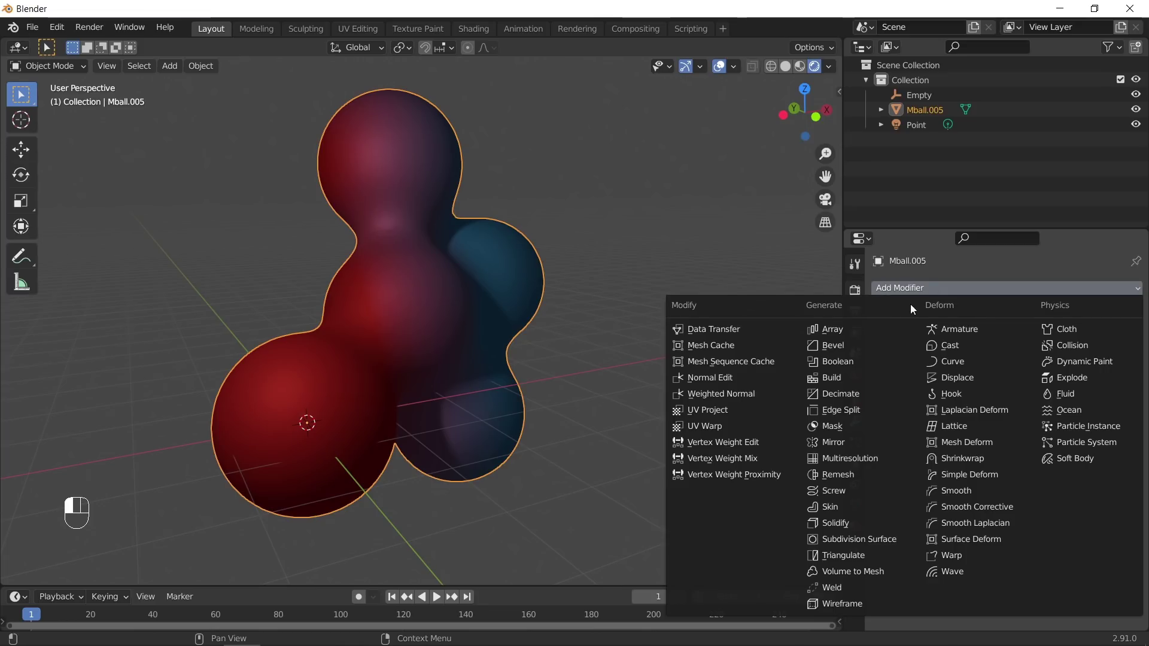
pyautogui.click(826, 475)
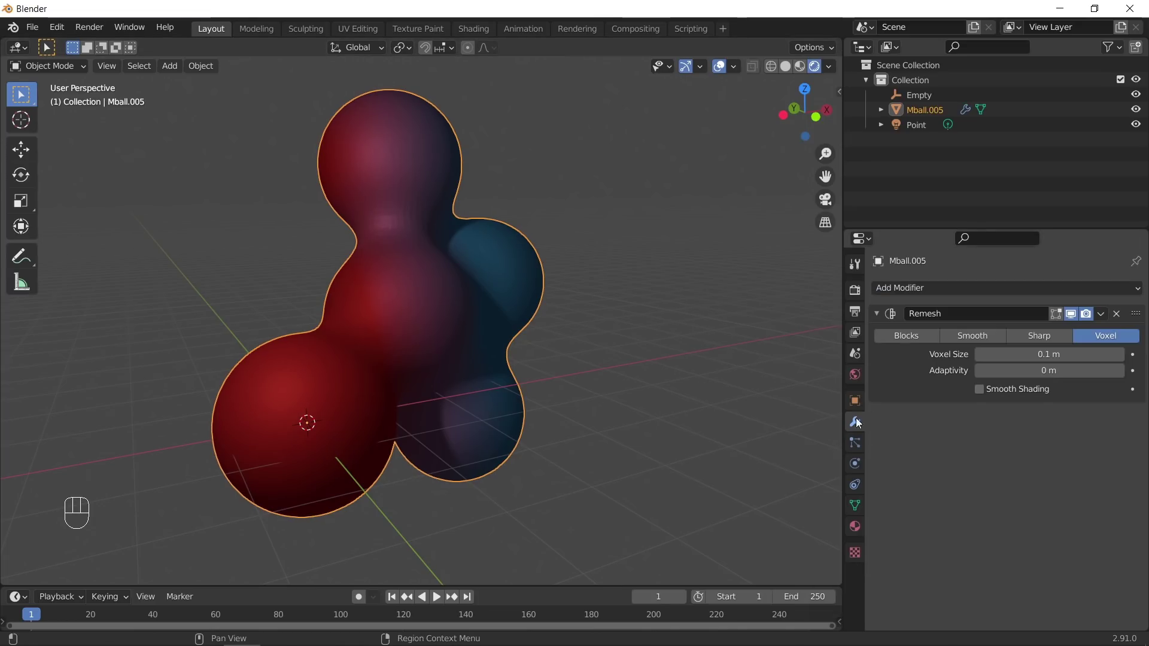
pyautogui.click(974, 344)
pyautogui.moveTo(437, 336); pyautogui.dragTo(528, 363, button='middle')
pyautogui.moveTo(565, 364); pyautogui.dragTo(522, 355, button='middle')
pyautogui.keyDown('shift'); pyautogui.moveTo(440, 299); pyautogui.dragTo(497, 378, button='middle'); pyautogui.keyUp('shift')
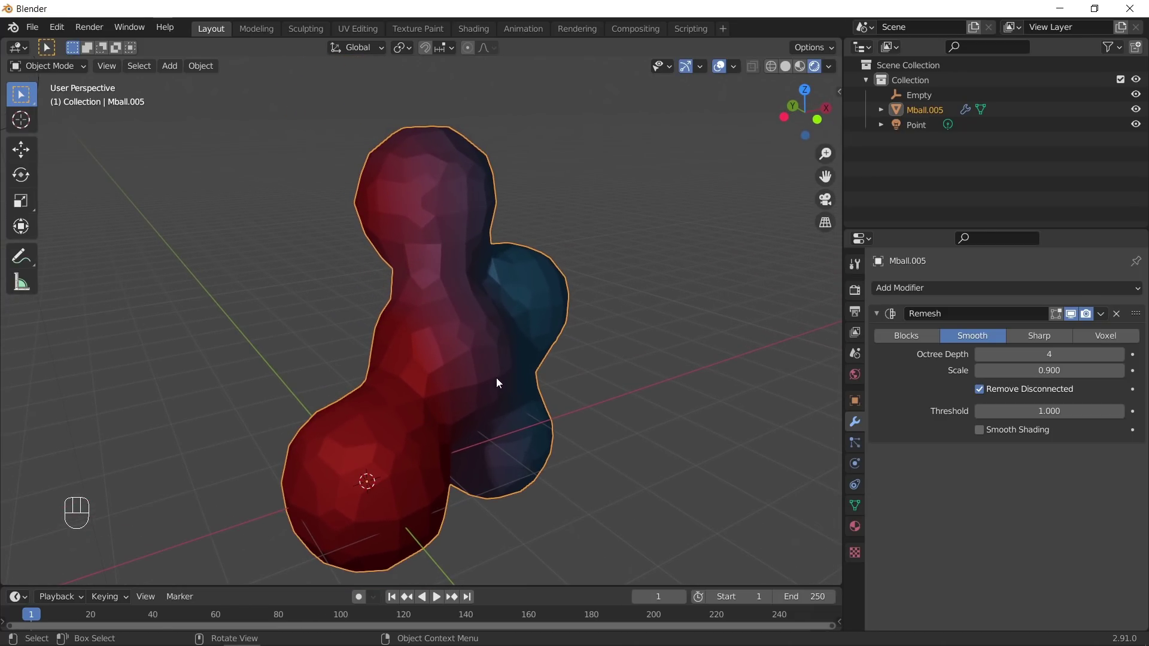
# Apply the Remesh modifier and enter Edit Mode on the remeshed object to show its topology
pyautogui.scroll(6, 479, 365)
pyautogui.press('Tab')
pyautogui.press('Tab')
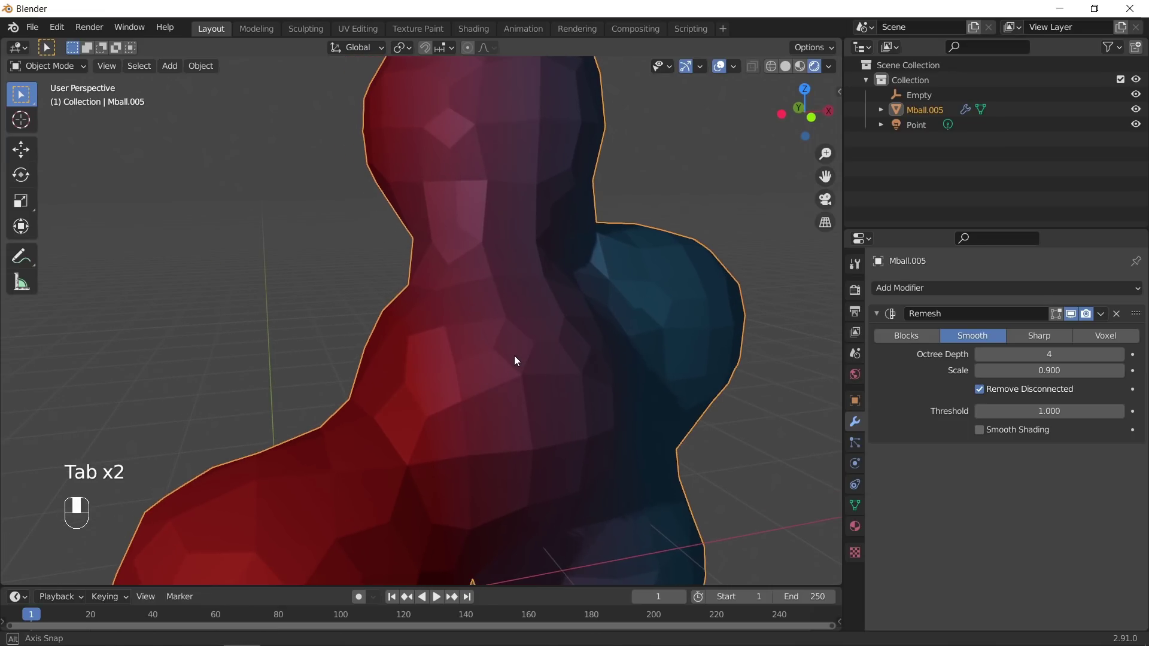
pyautogui.scroll(-4, 515, 356)
pyautogui.click(1100, 316)
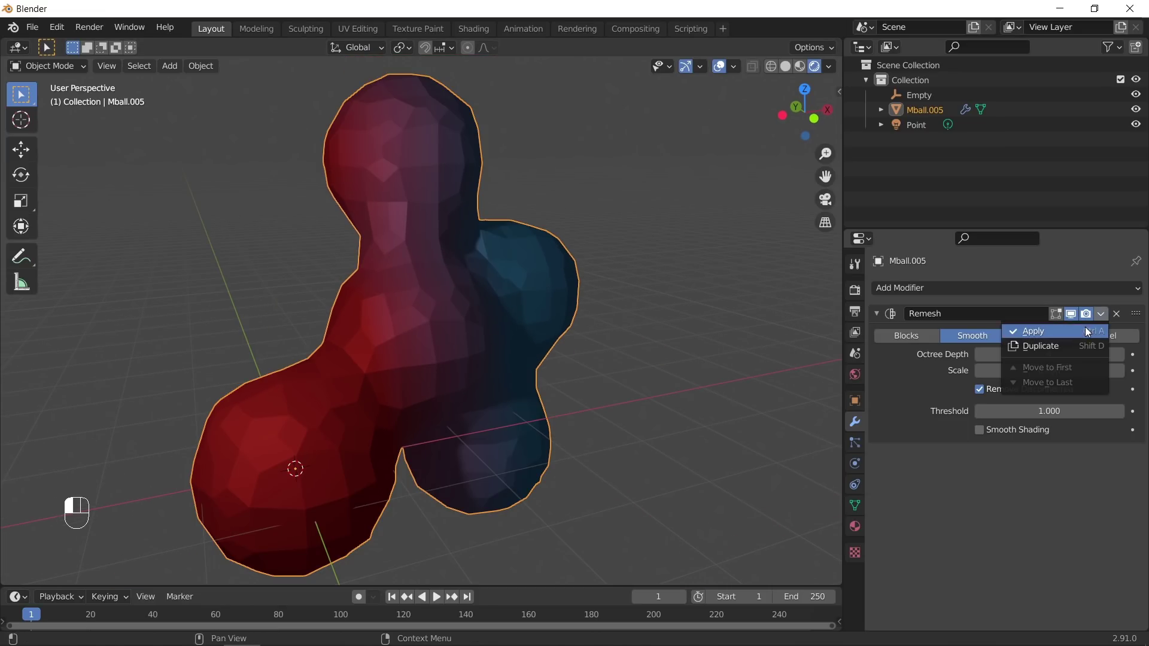
pyautogui.click(1052, 331)
pyautogui.press('Tab')
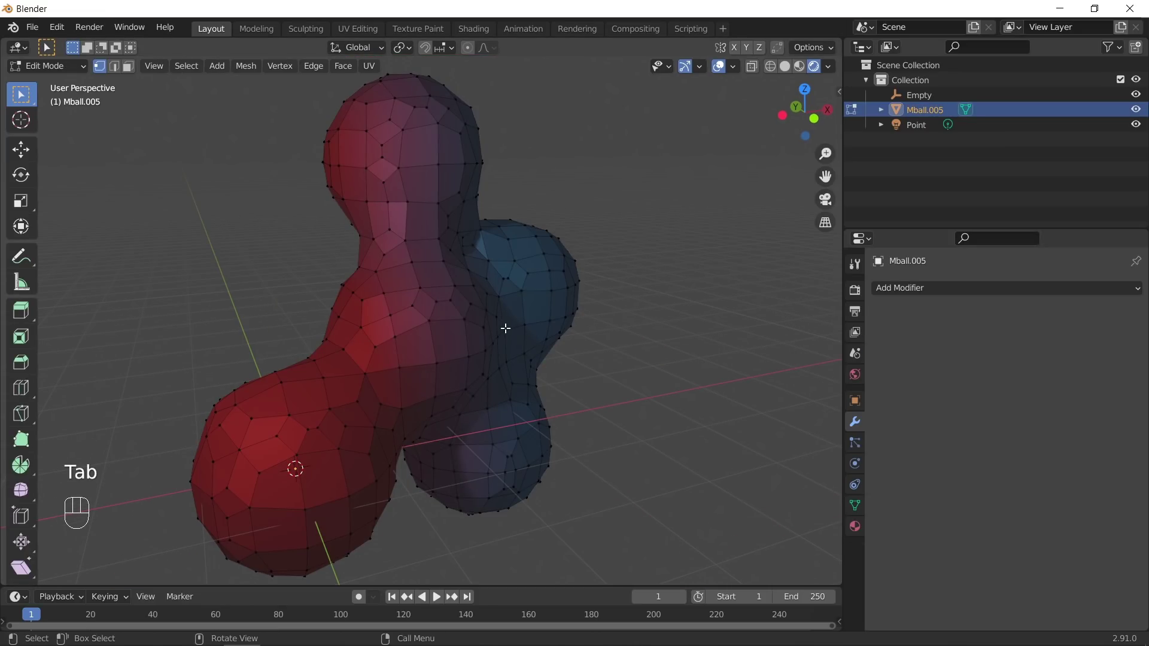